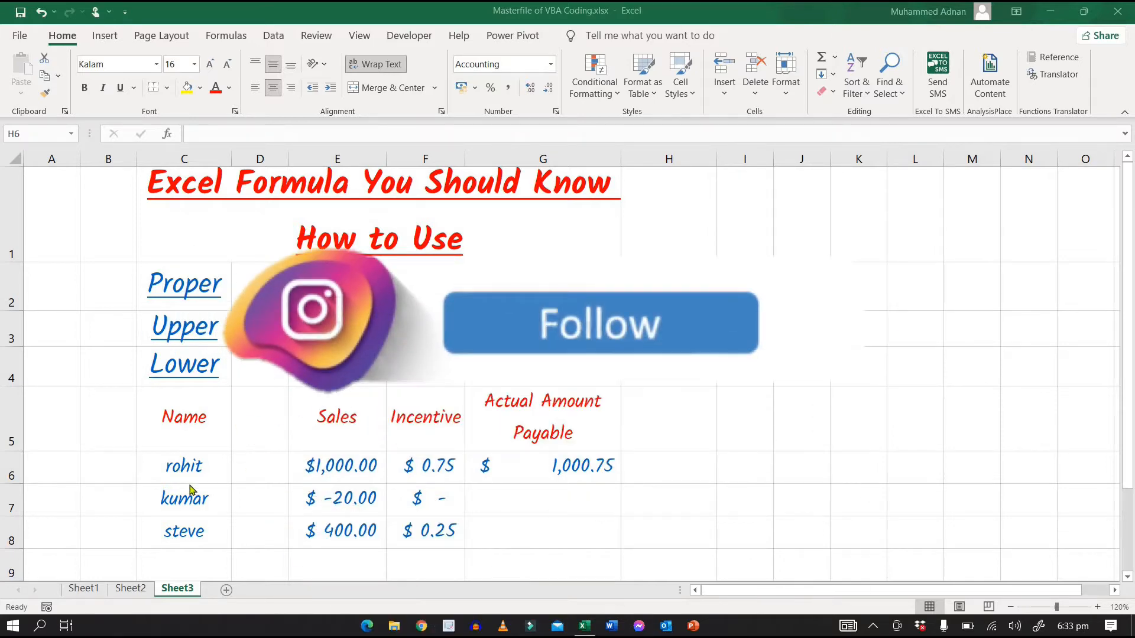
# Step: Enter the formula =PROPER(C6) in cell C9 to capitalize the first letter of the first name
pyautogui.click(179, 560)
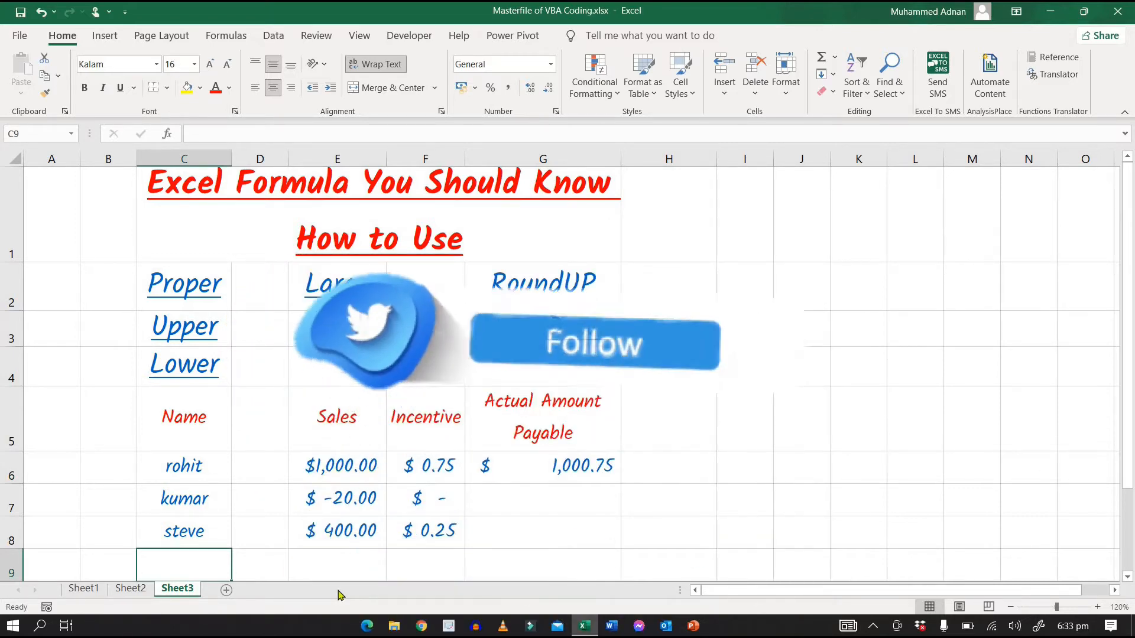
pyautogui.write('=')
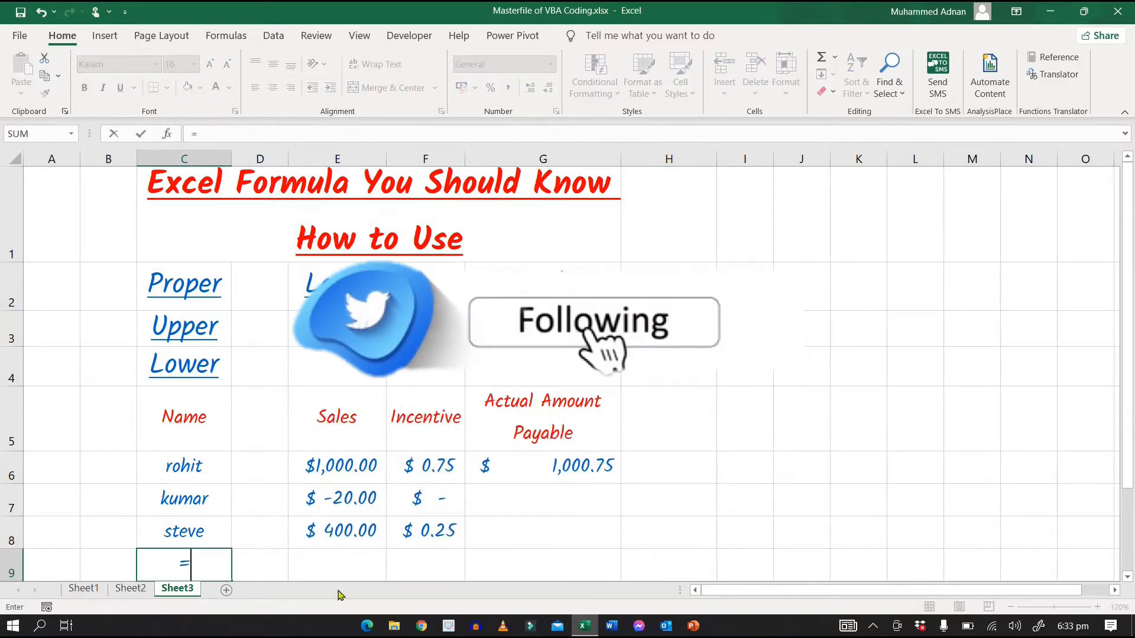
pyautogui.write('proper(')
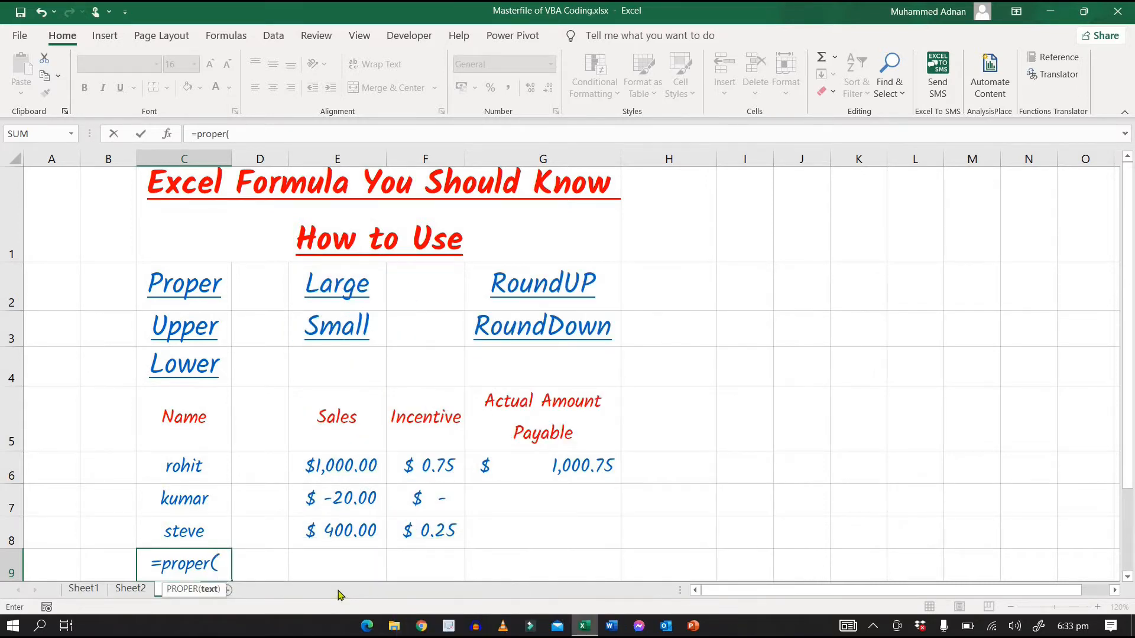
pyautogui.press('Up')
pyautogui.press('Up')
pyautogui.press('Up')
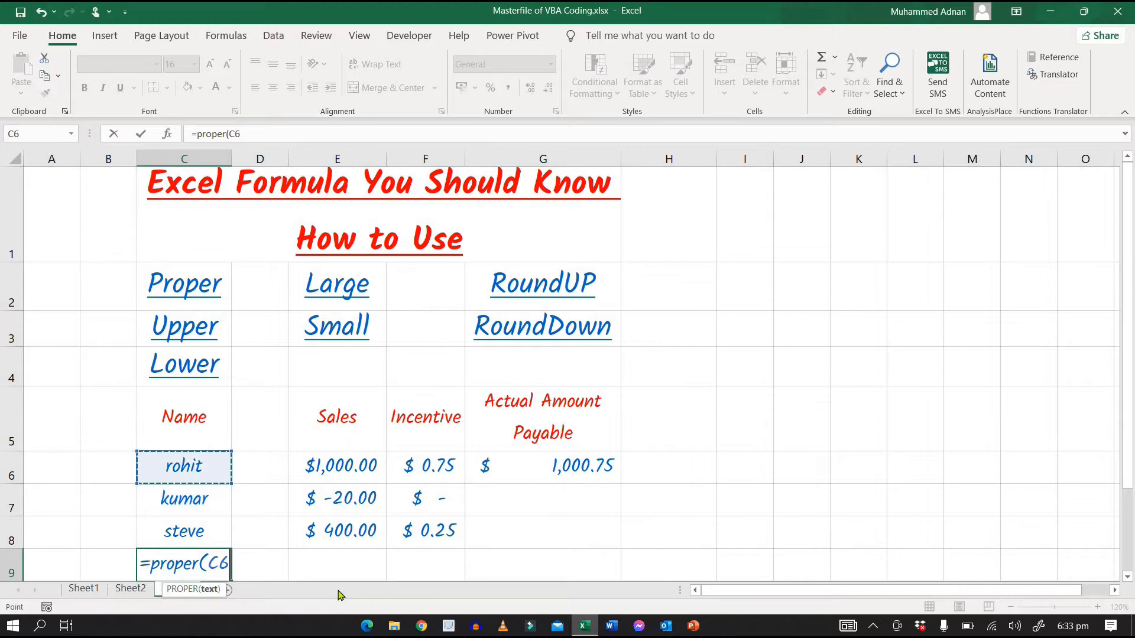
pyautogui.write(')')
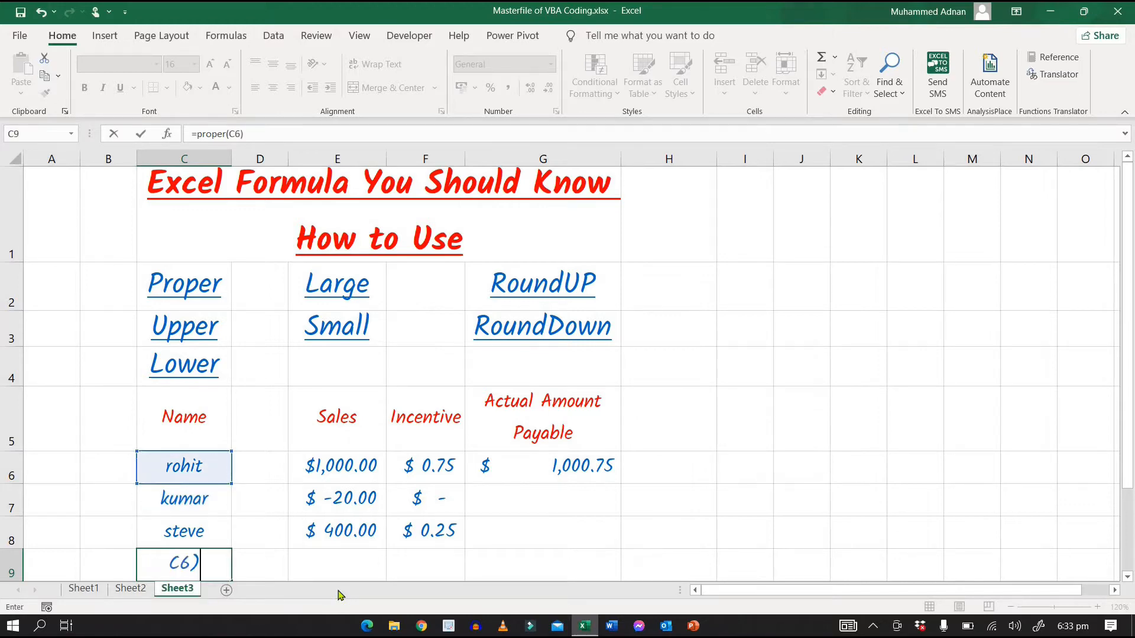
pyautogui.press('Return')
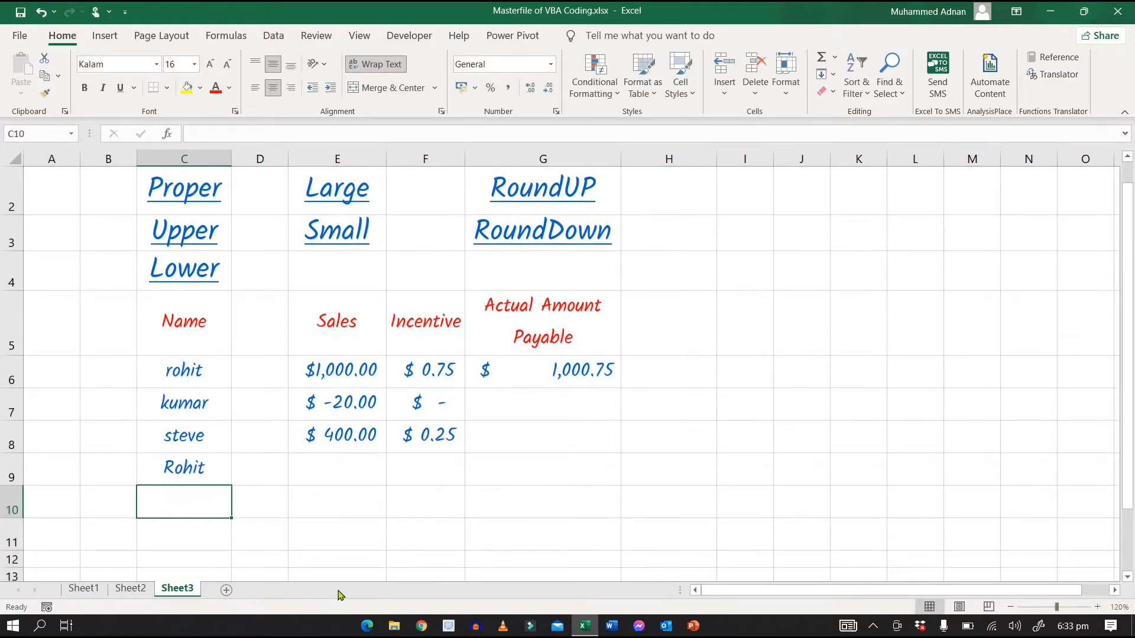
pyautogui.press('Up')
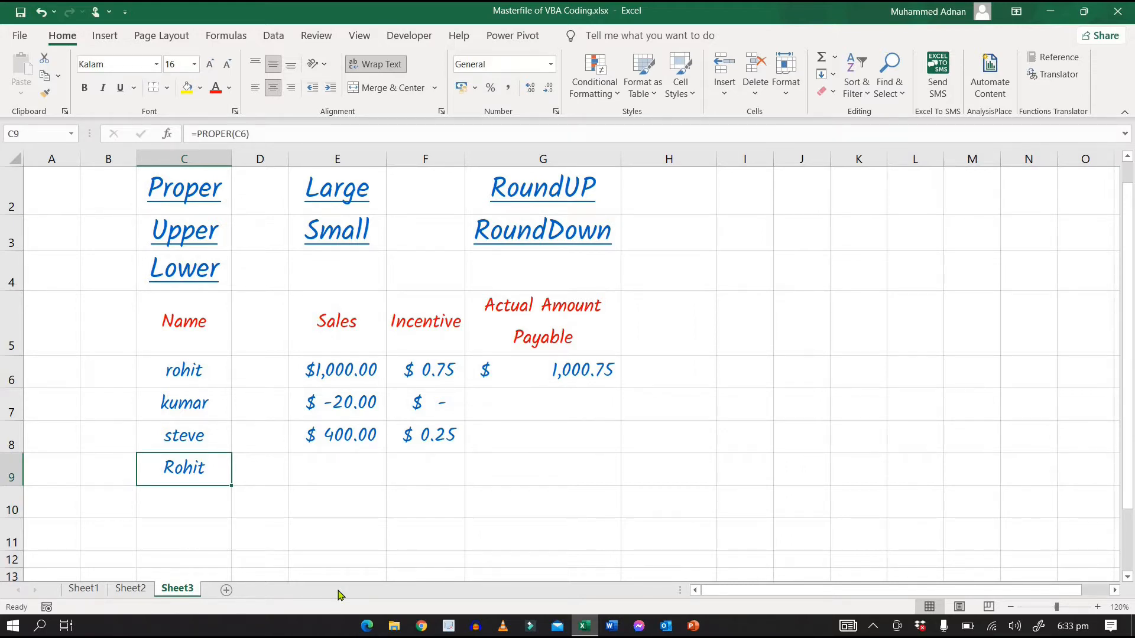
# Step: Enter the formula =UPPER(C7) in cell C10 to convert the second name to all capitals
pyautogui.press('Down')
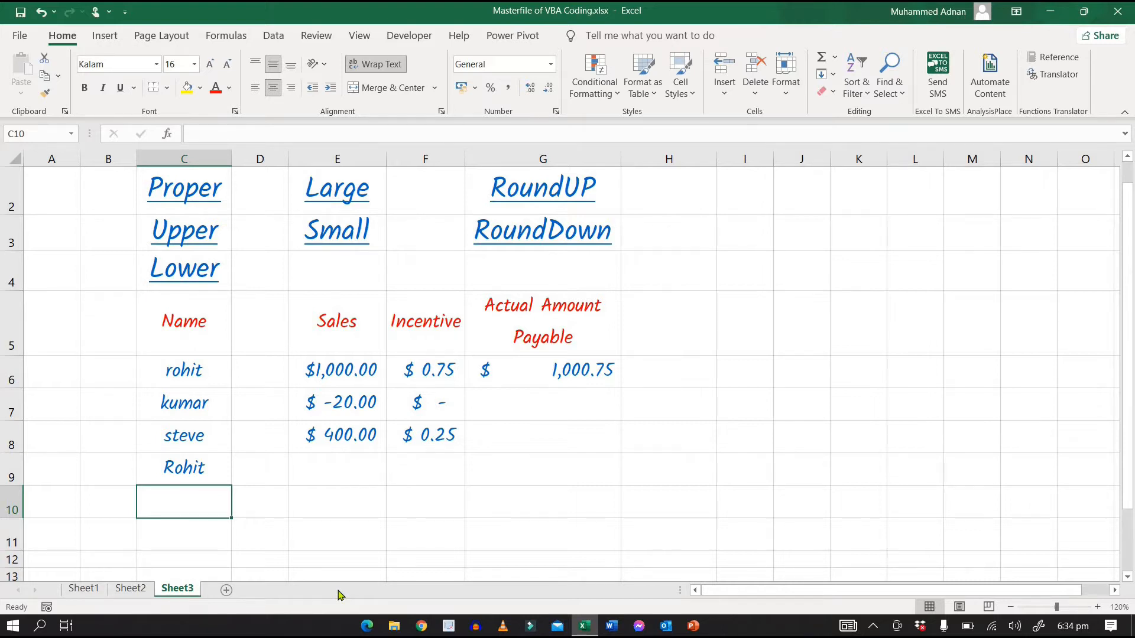
pyautogui.write('=')
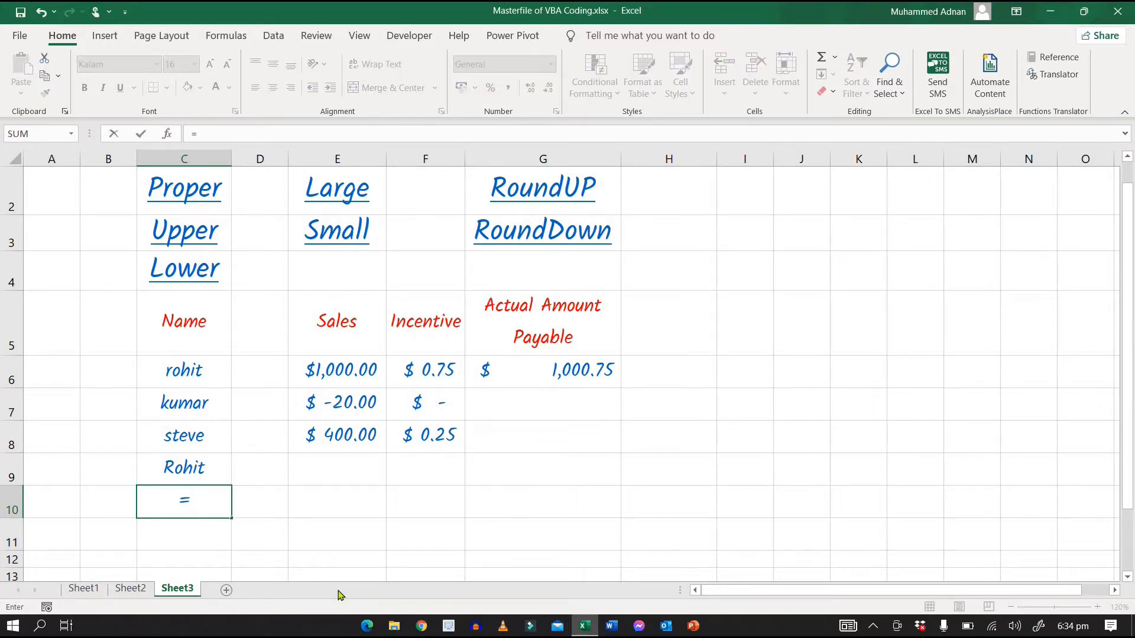
pyautogui.write('u')
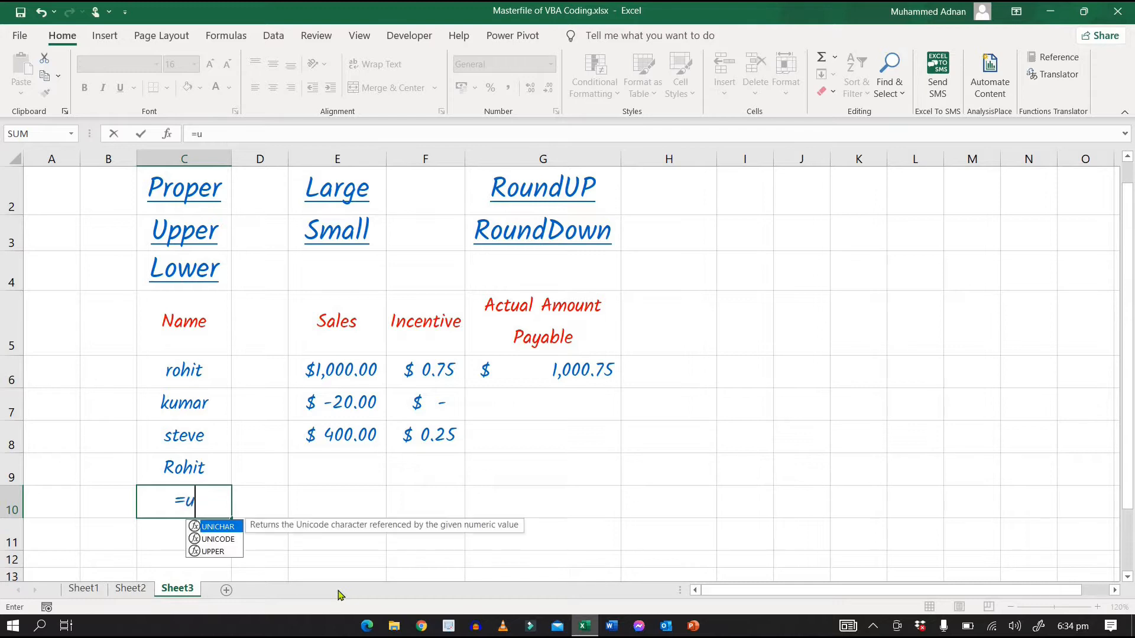
pyautogui.write('pper(')
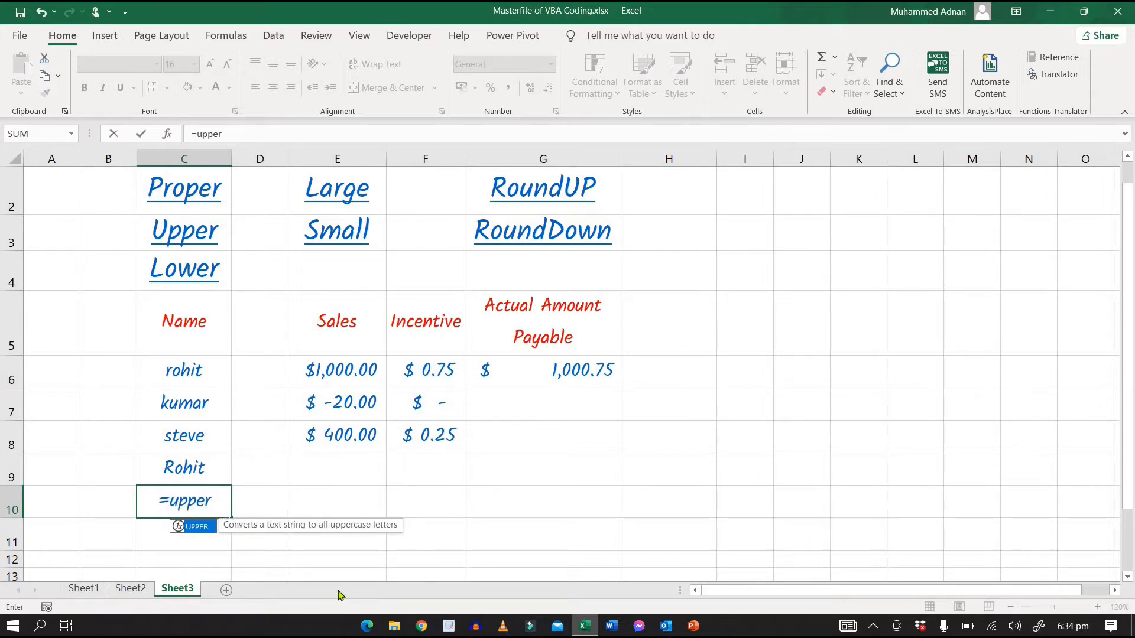
pyautogui.press('Up')
pyautogui.press('Up')
pyautogui.press('Up')
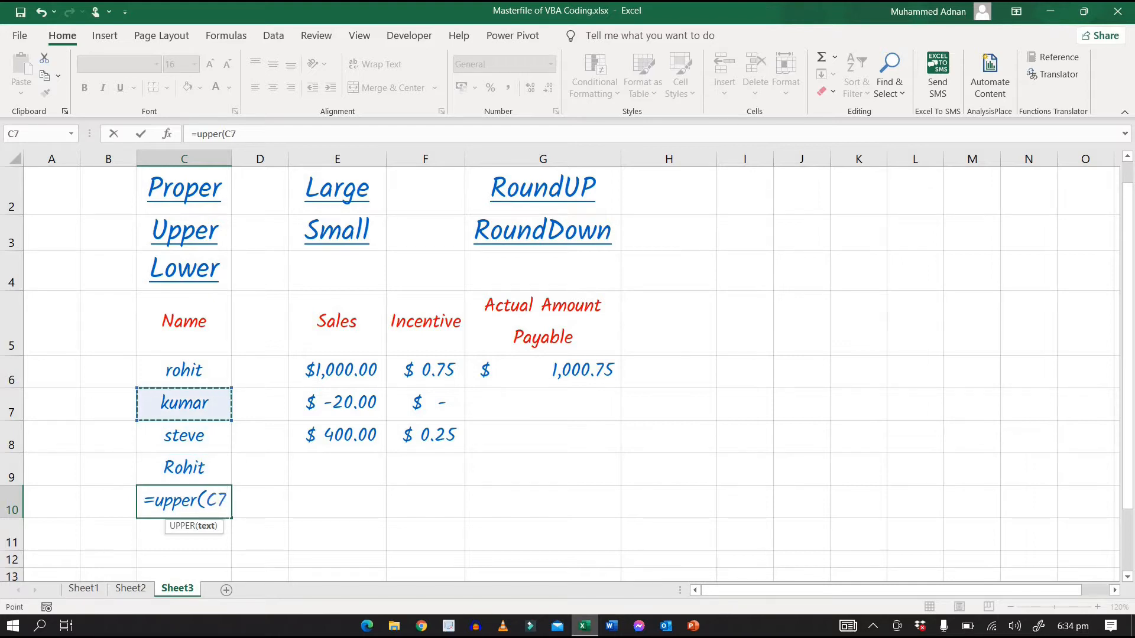
pyautogui.write(')')
pyautogui.press('Return')
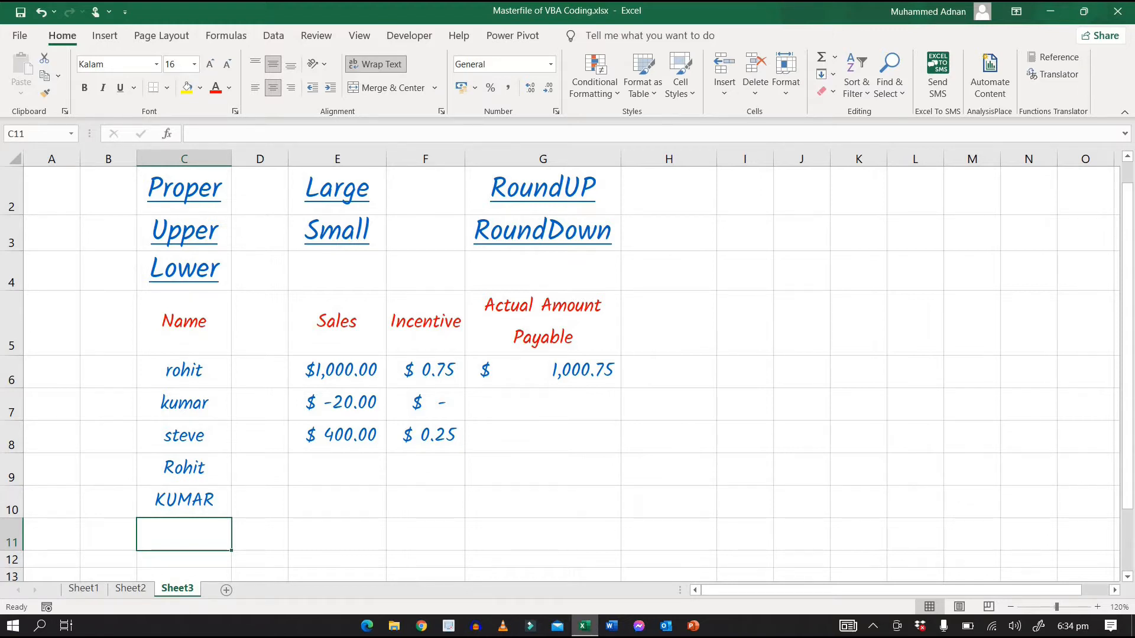
# Step: Retype the third name in the Name column, cell C8, entirely in capital letters
pyautogui.press('Up')
pyautogui.press('Up')
pyautogui.press('Up')
pyautogui.press('Up')
pyautogui.press('Down')
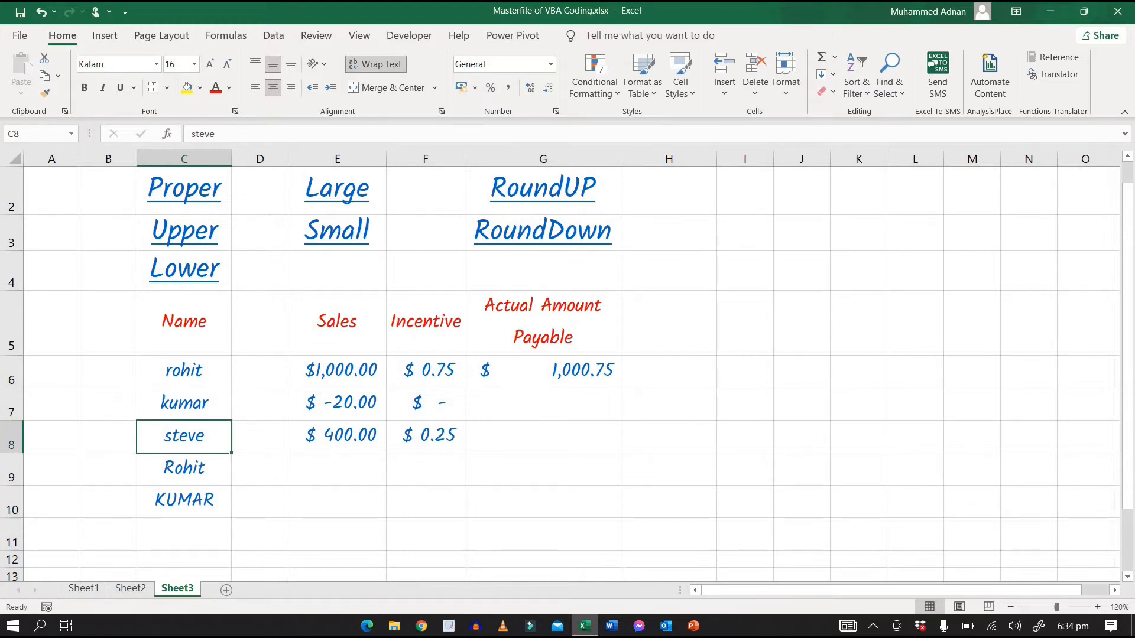
pyautogui.write('STEVE')
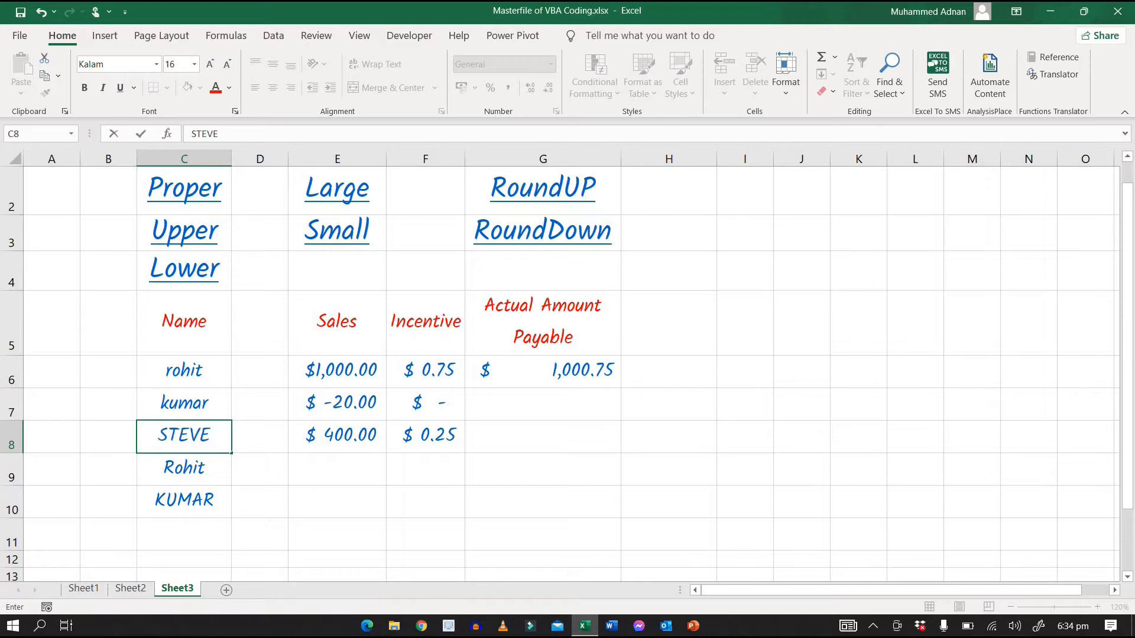
pyautogui.press('Down')
pyautogui.press('Down')
pyautogui.press('Down')
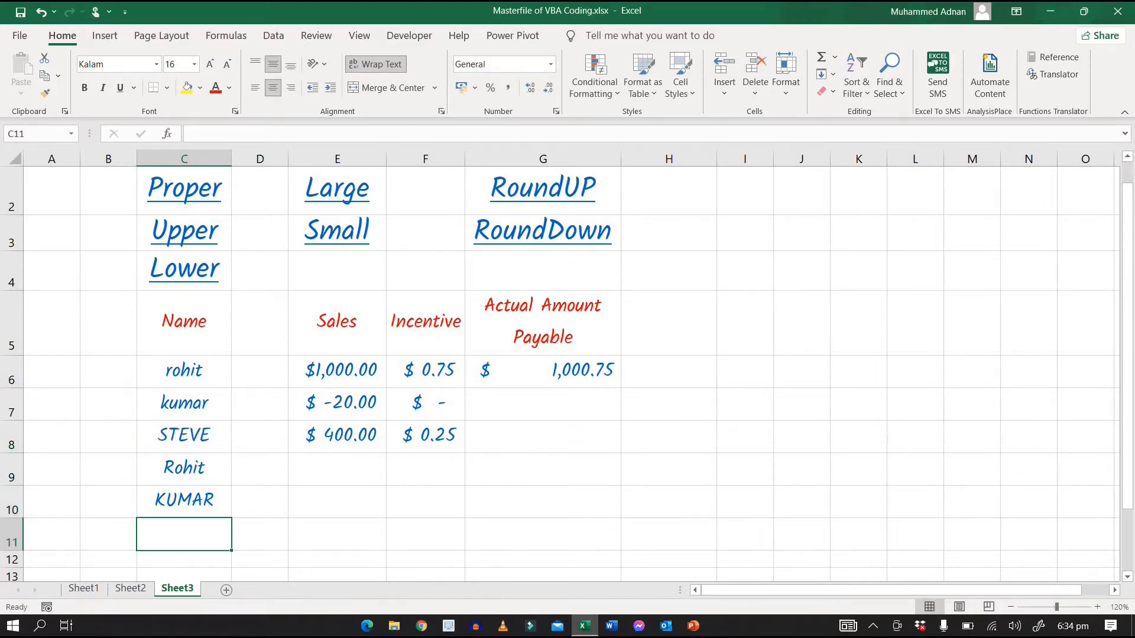
# Step: Enter the formula =LOWER(C8) in cell C11 to convert the third name to lowercase
pyautogui.write('=')
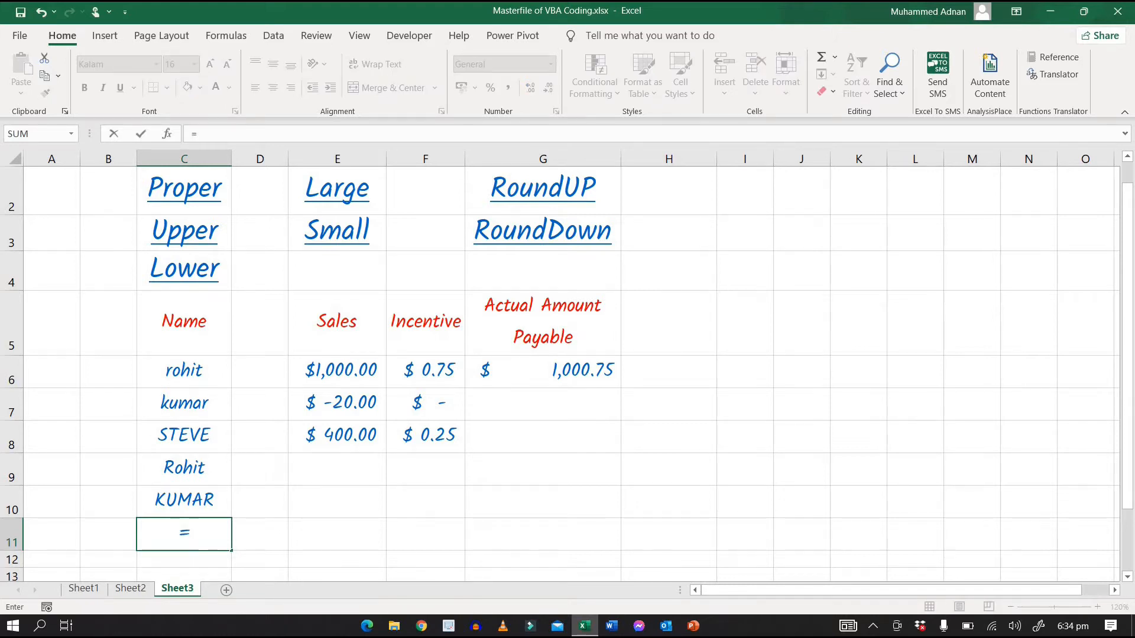
pyautogui.write('L')
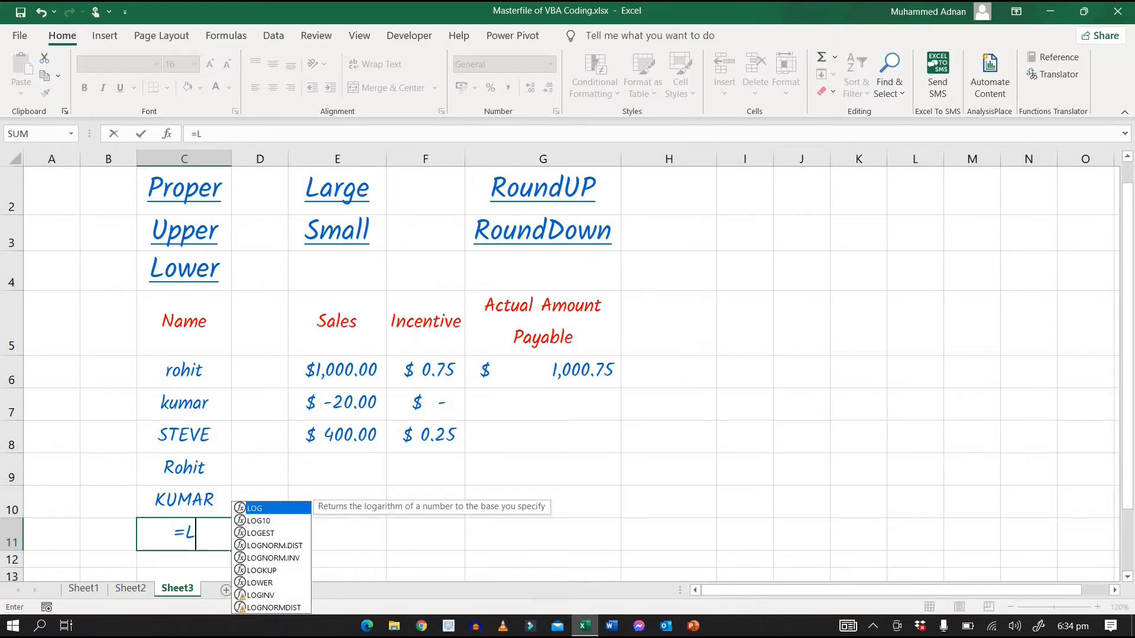
pyautogui.write('ower(')
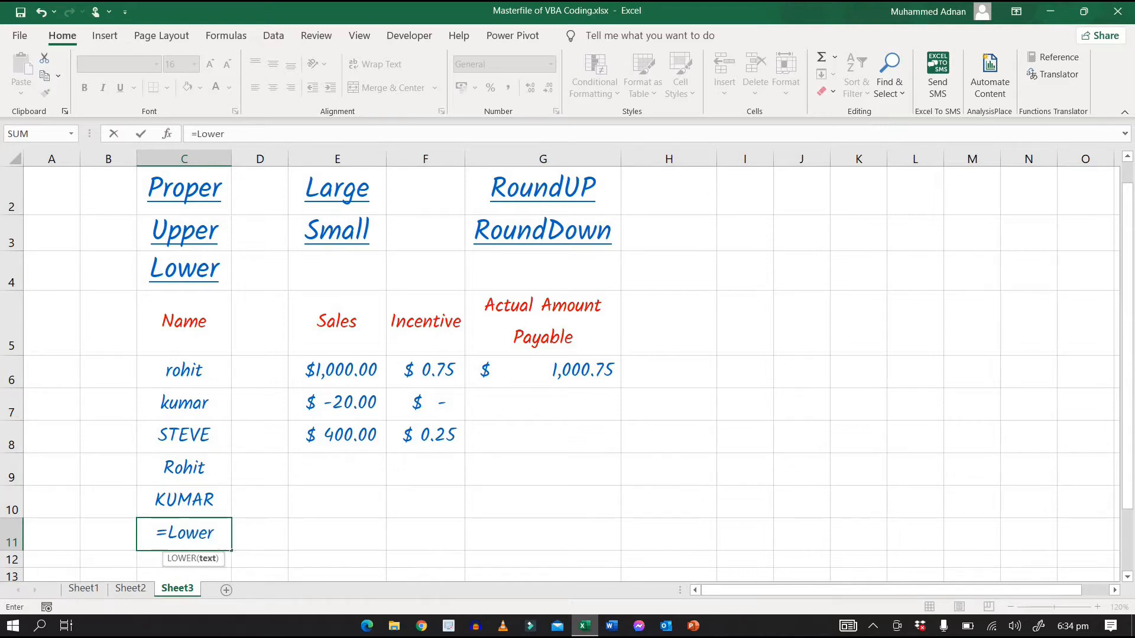
pyautogui.press('Up')
pyautogui.press('Up')
pyautogui.press('Up')
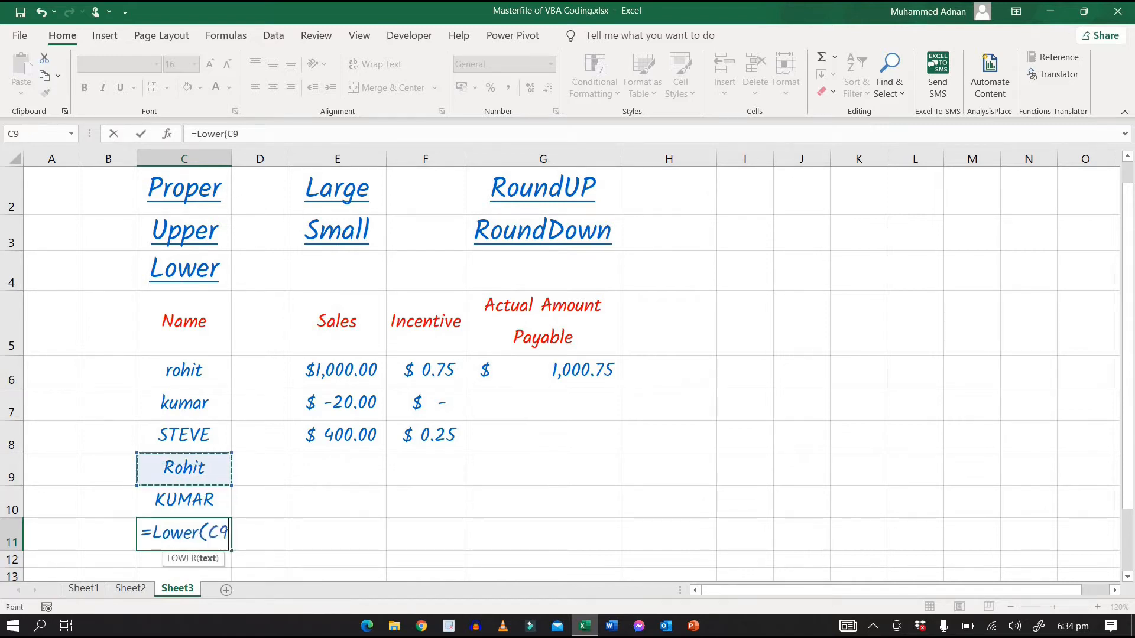
pyautogui.write(')')
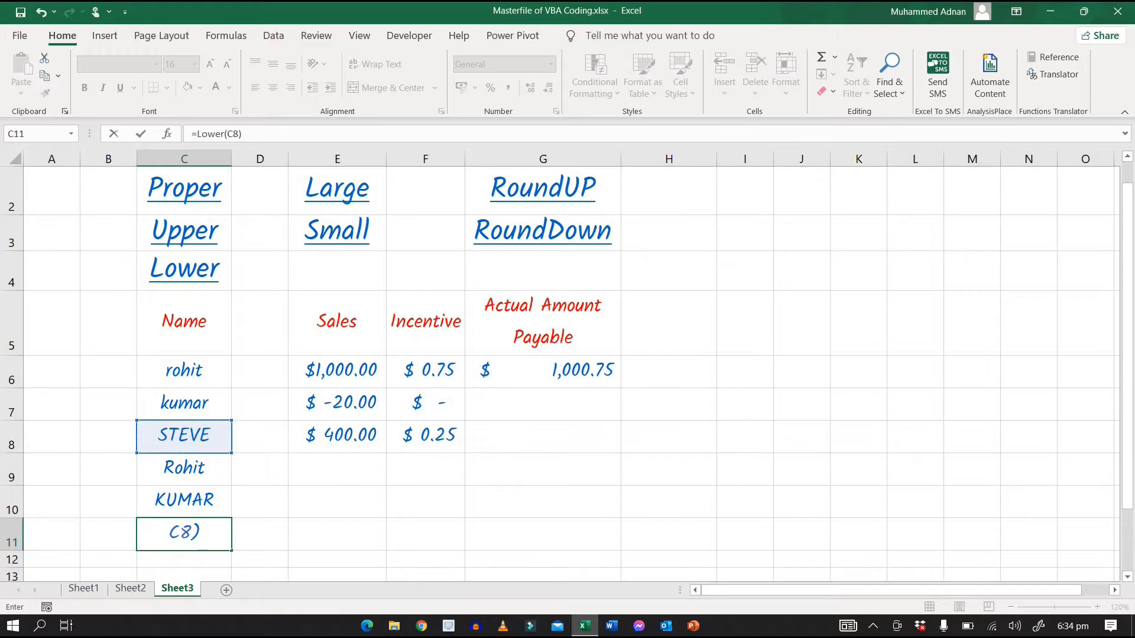
pyautogui.press('Return')
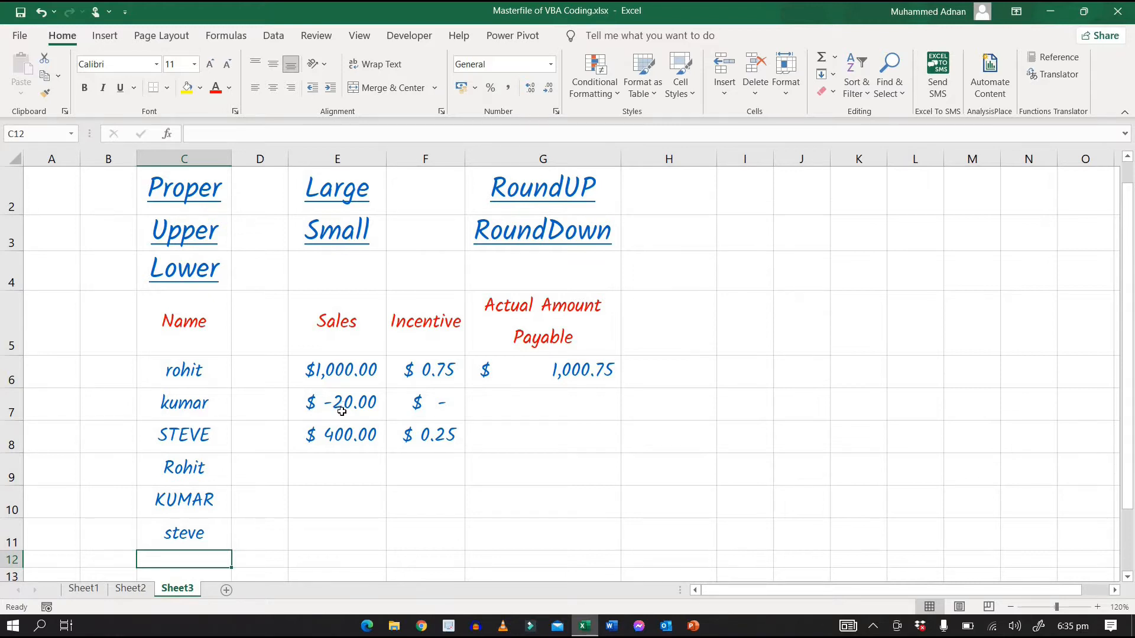
# Step: Enter the formula =LARGE(E6:E8,1) in cell E9 to return the highest Sales amount
pyautogui.click(351, 470)
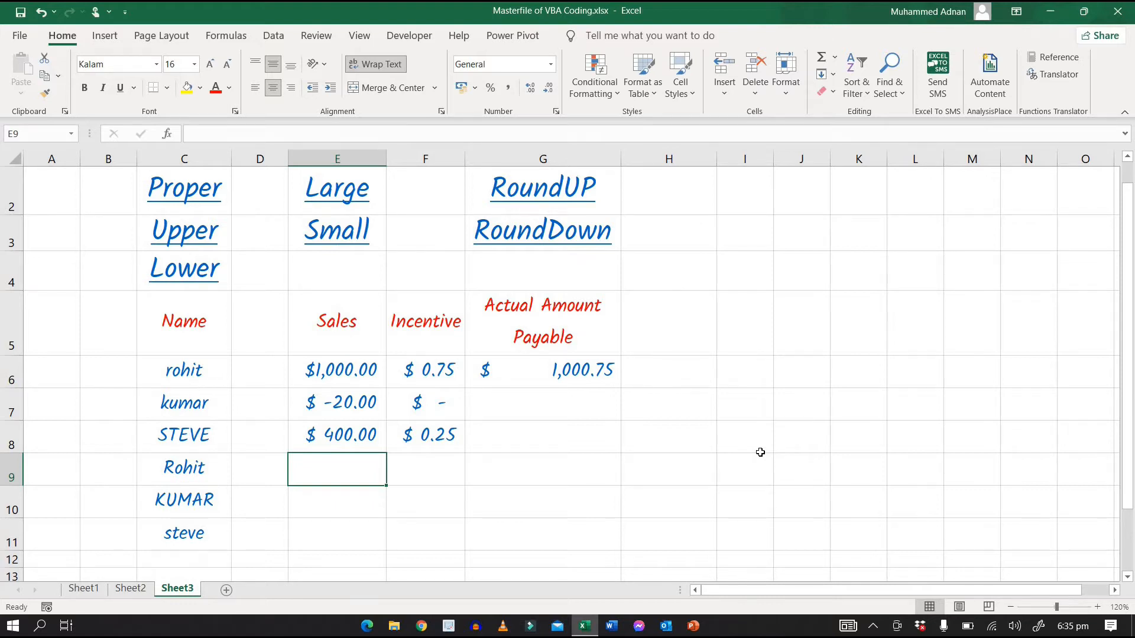
pyautogui.write('=')
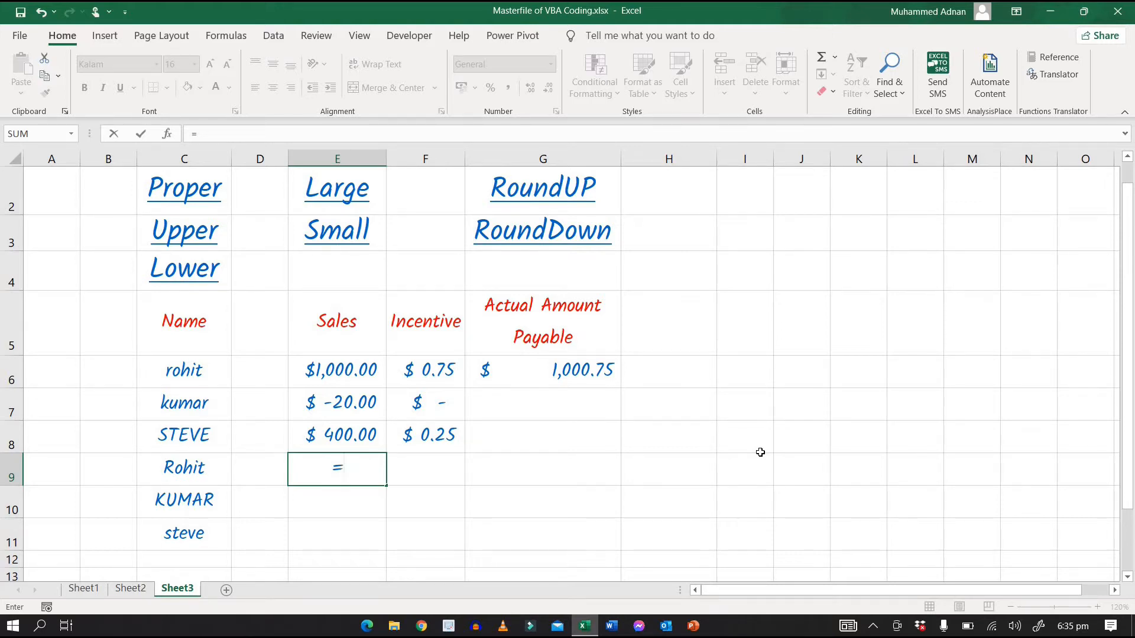
pyautogui.write('large(')
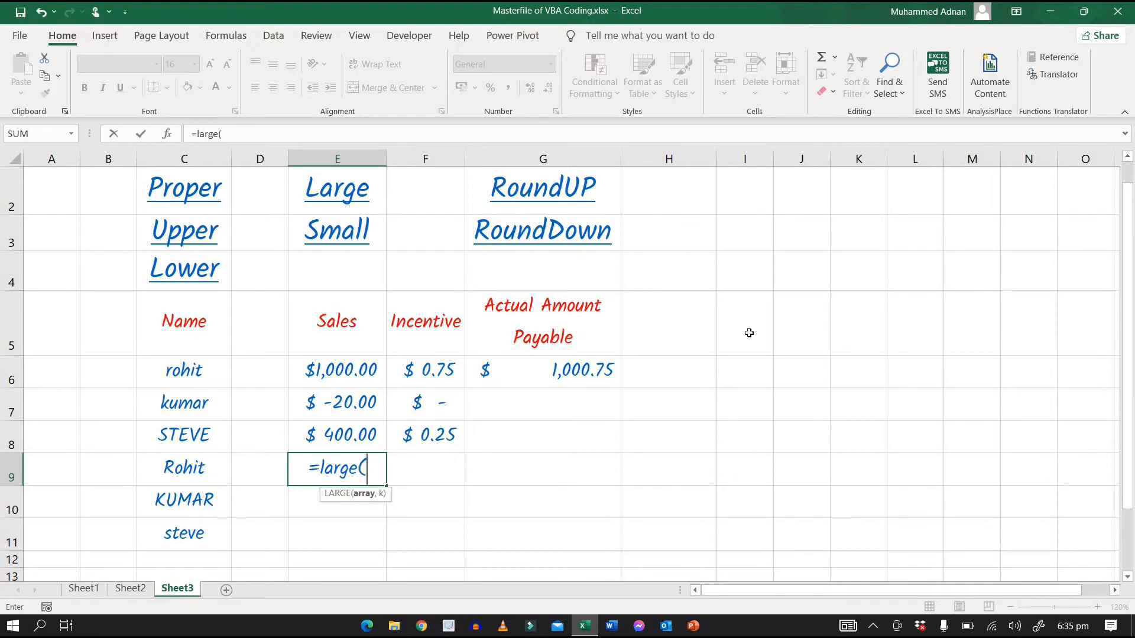
pyautogui.click(367, 370)
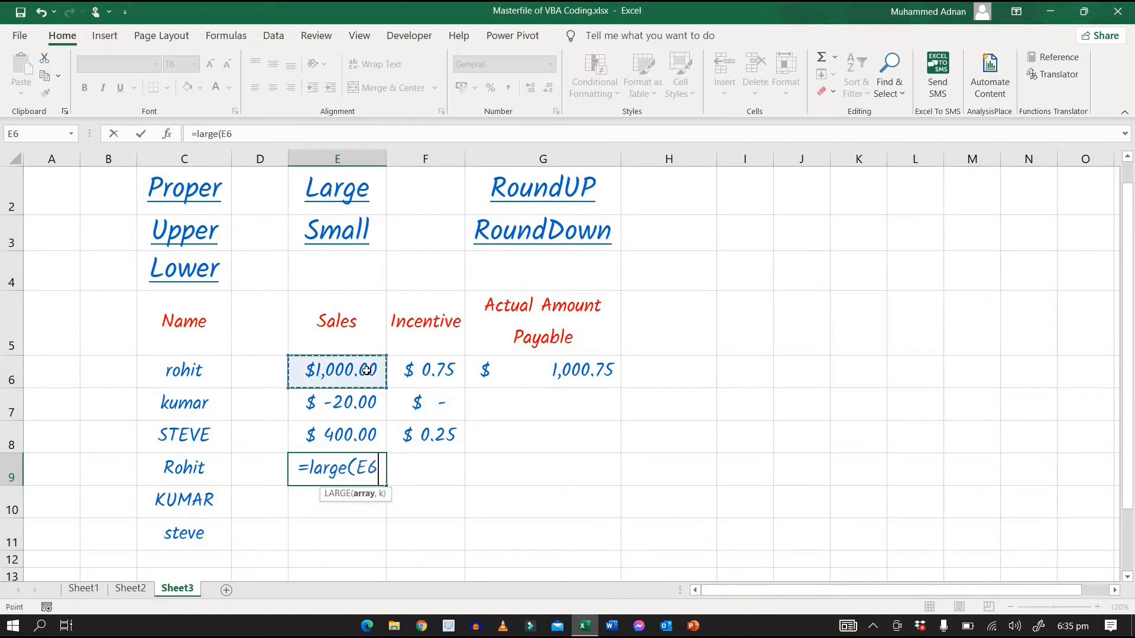
pyautogui.press('F8')
pyautogui.press('Down')
pyautogui.press('Down')
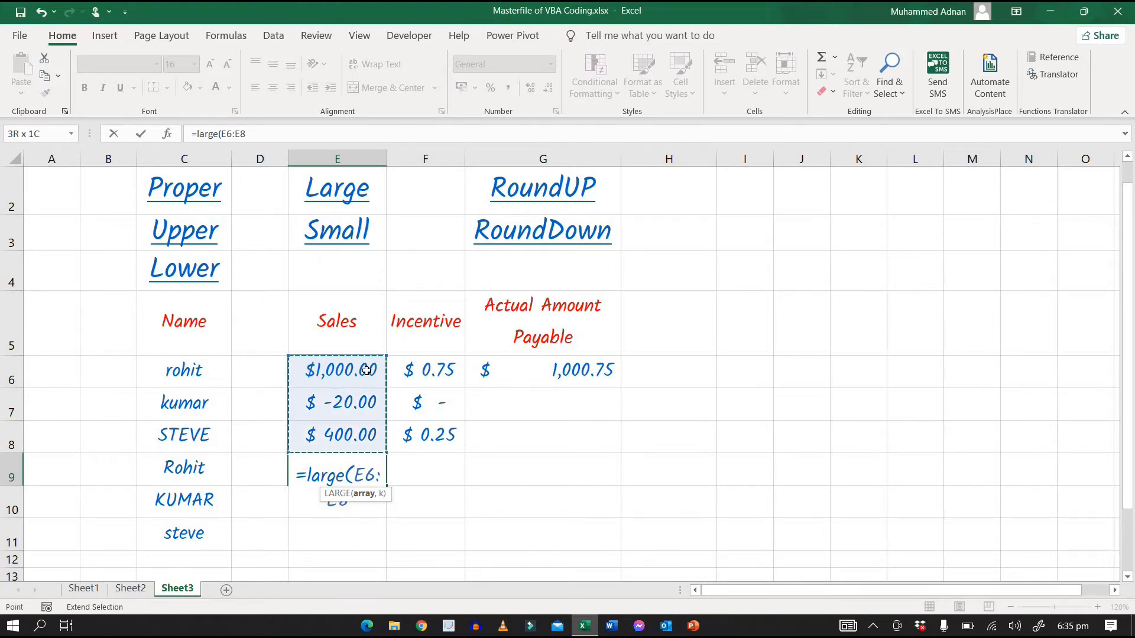
pyautogui.write(',')
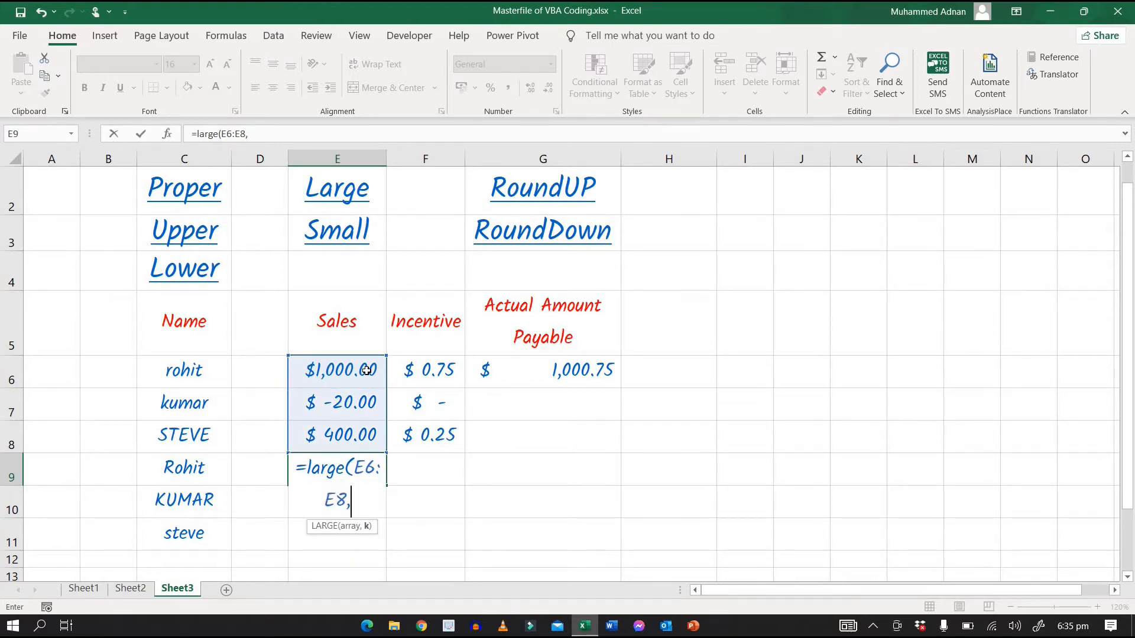
pyautogui.write('1')
pyautogui.write(')')
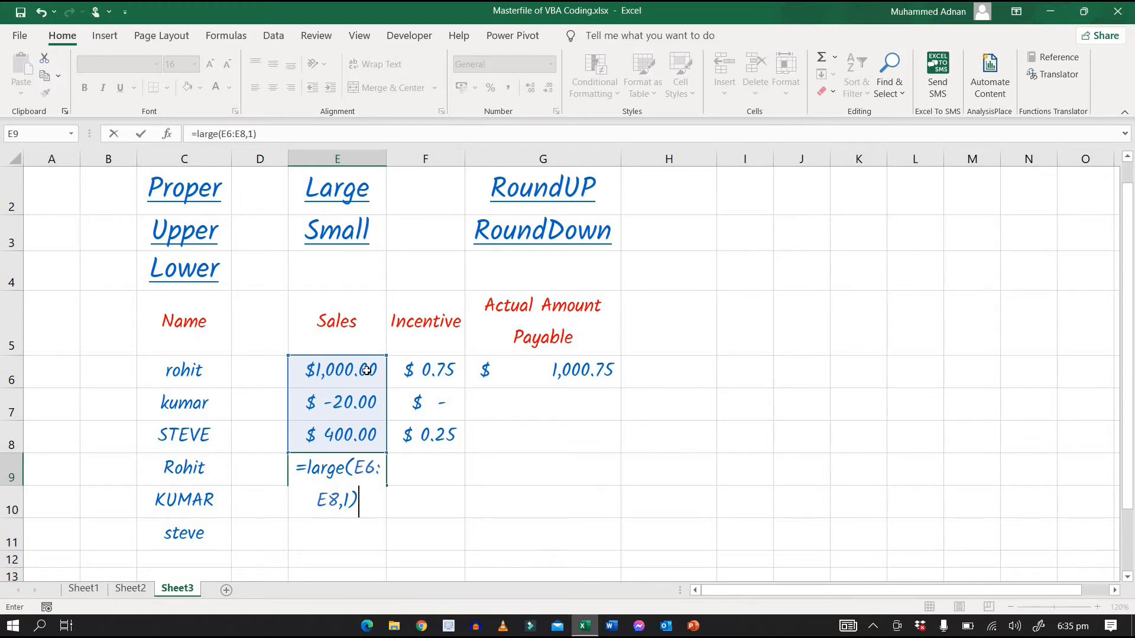
pyautogui.press('Return')
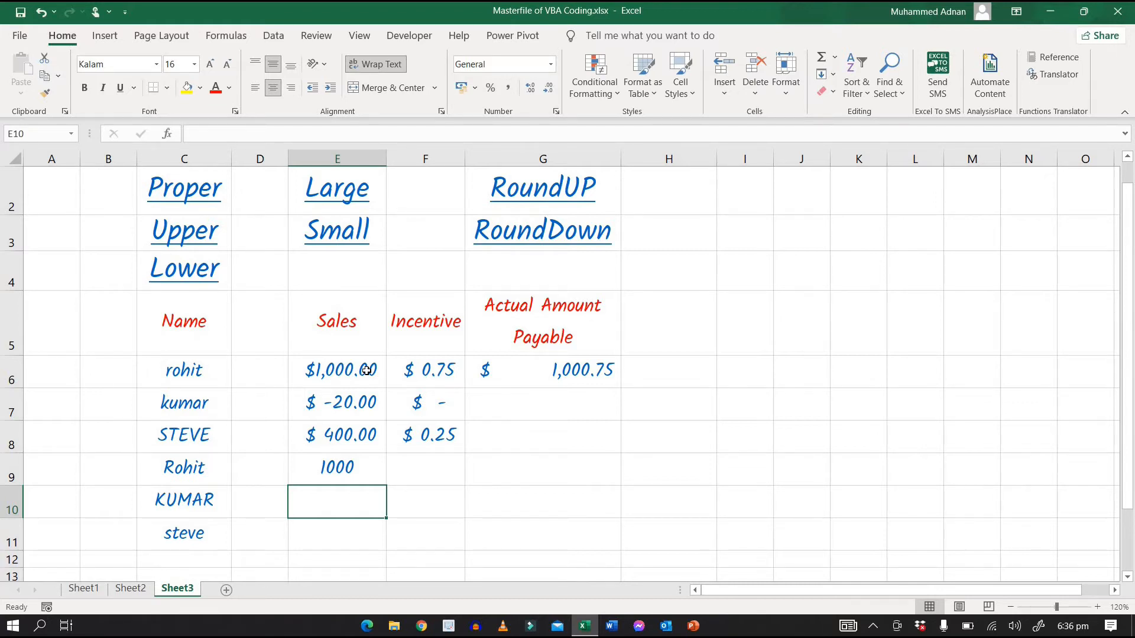
# Step: Enter the formula =SMALL(E6:E9,1) in cell E10 to return the lowest Sales amount
pyautogui.write('=')
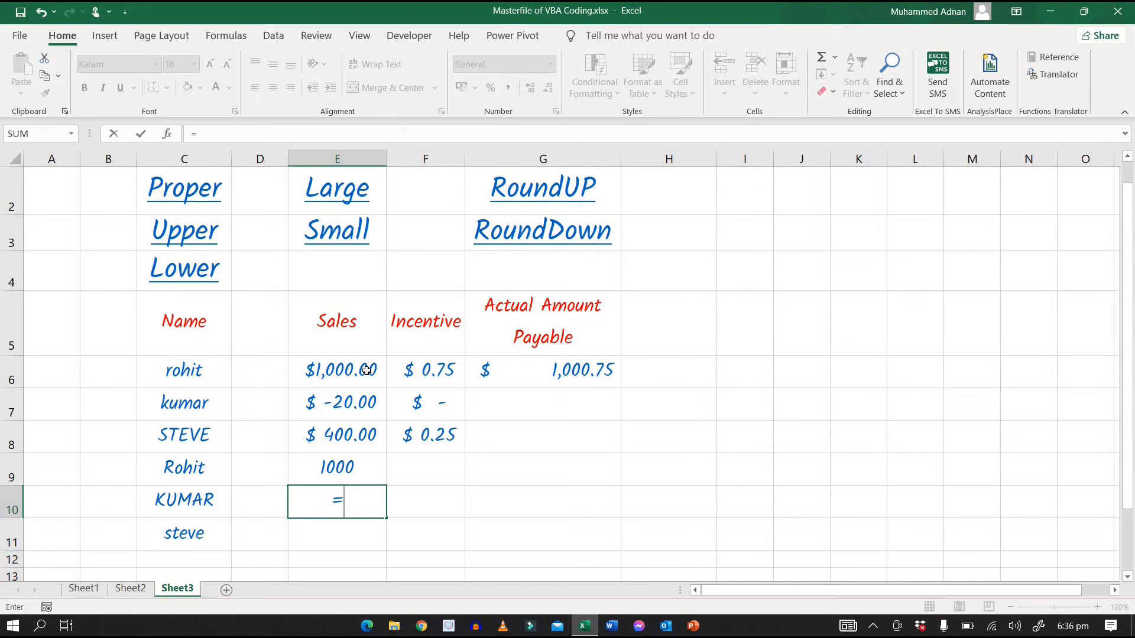
pyautogui.write('small(')
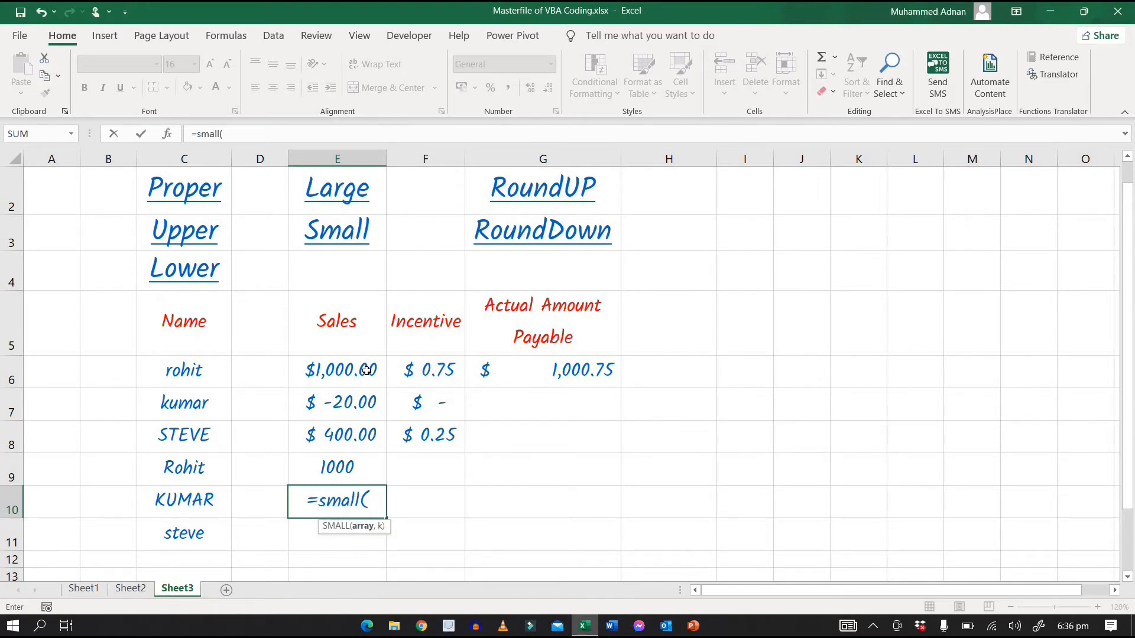
pyautogui.press('Up')
pyautogui.press('Up')
pyautogui.press('Up')
pyautogui.press('Up')
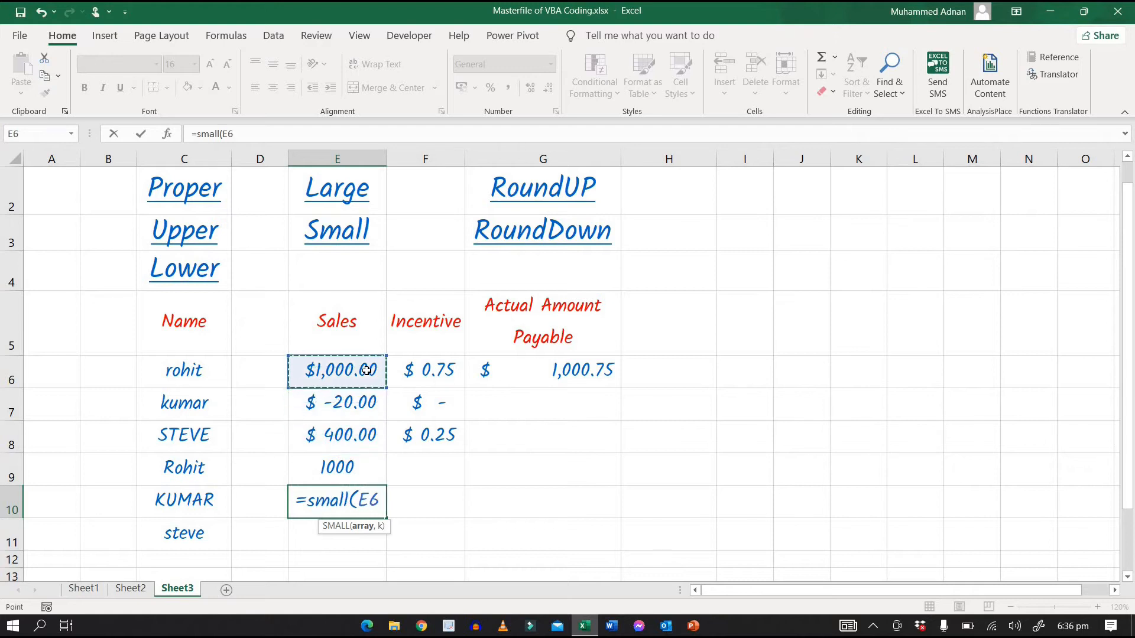
pyautogui.press('F8')
pyautogui.press('Down')
pyautogui.press('Down')
pyautogui.press('Down')
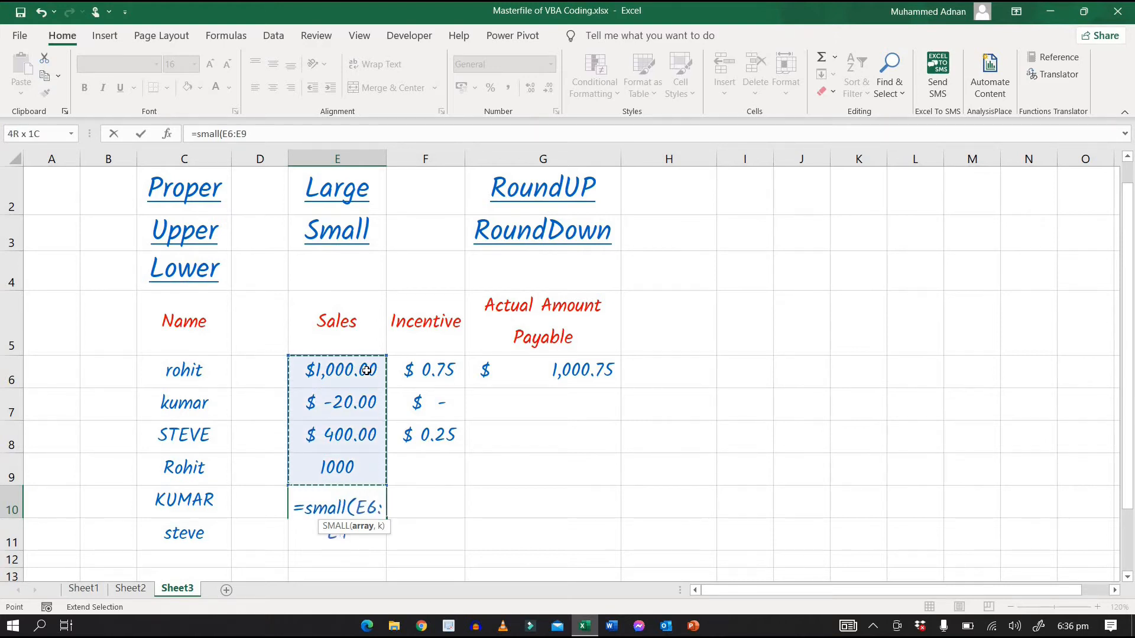
pyautogui.write(',')
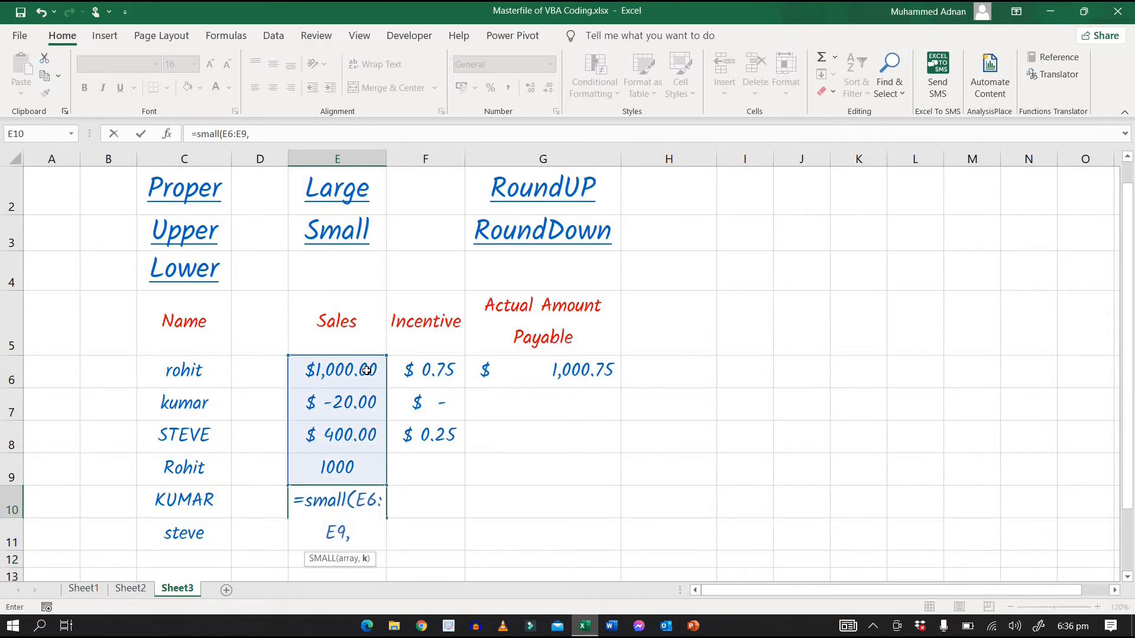
pyautogui.write('1)')
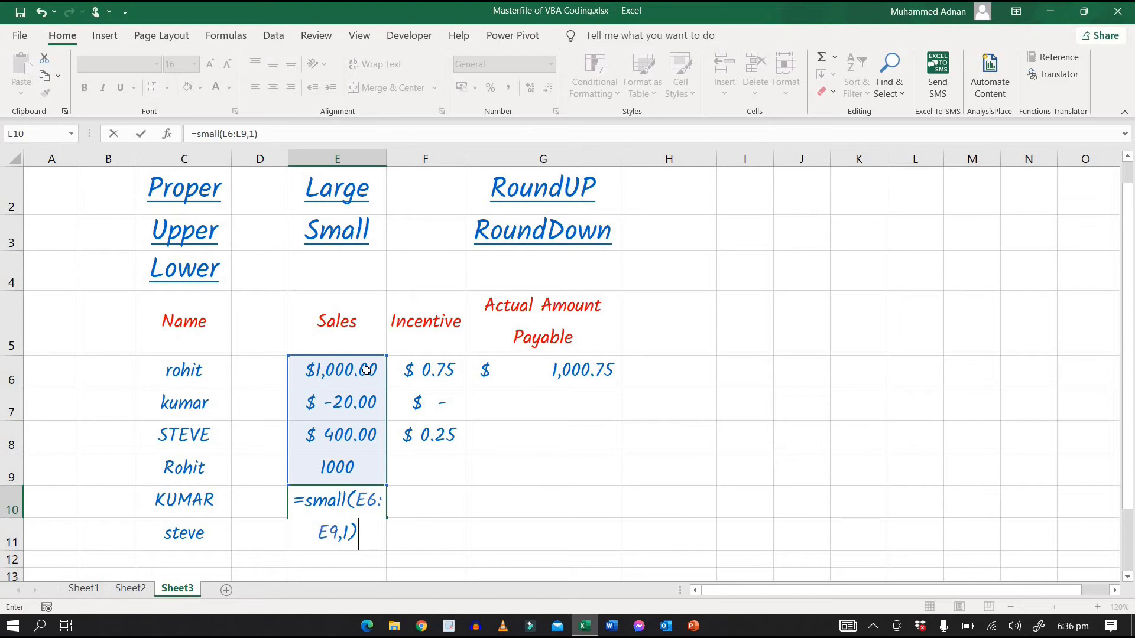
pyautogui.press('Return')
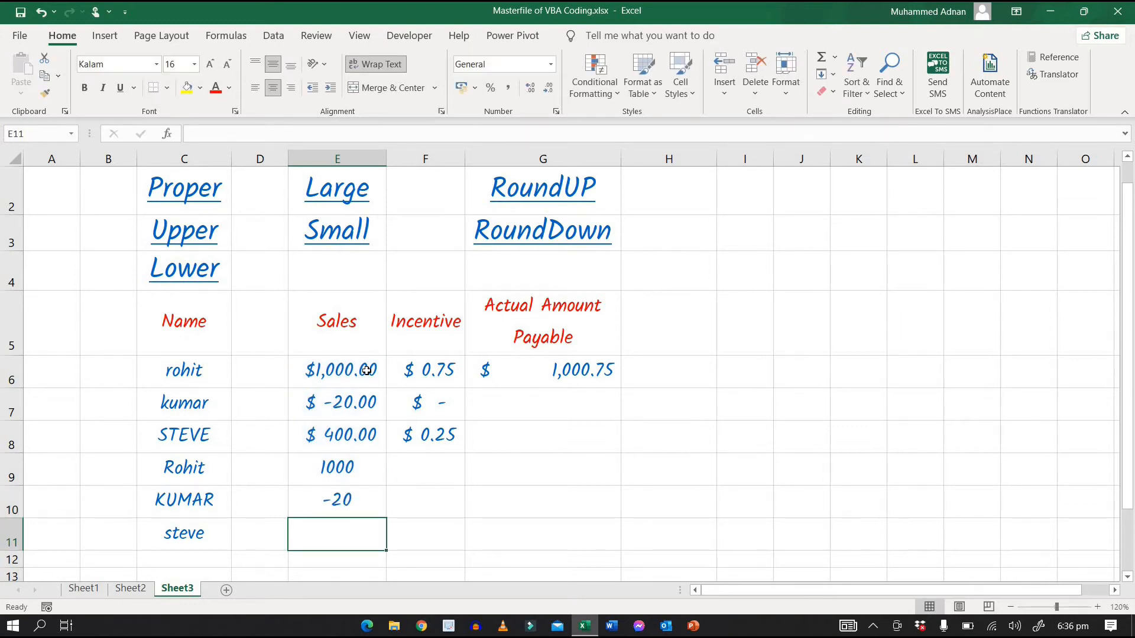
# Step: Change the k argument of the LARGE formula in cell E9 to 2 to return the second-highest Sales amount
pyautogui.press('Up')
pyautogui.press('Up')
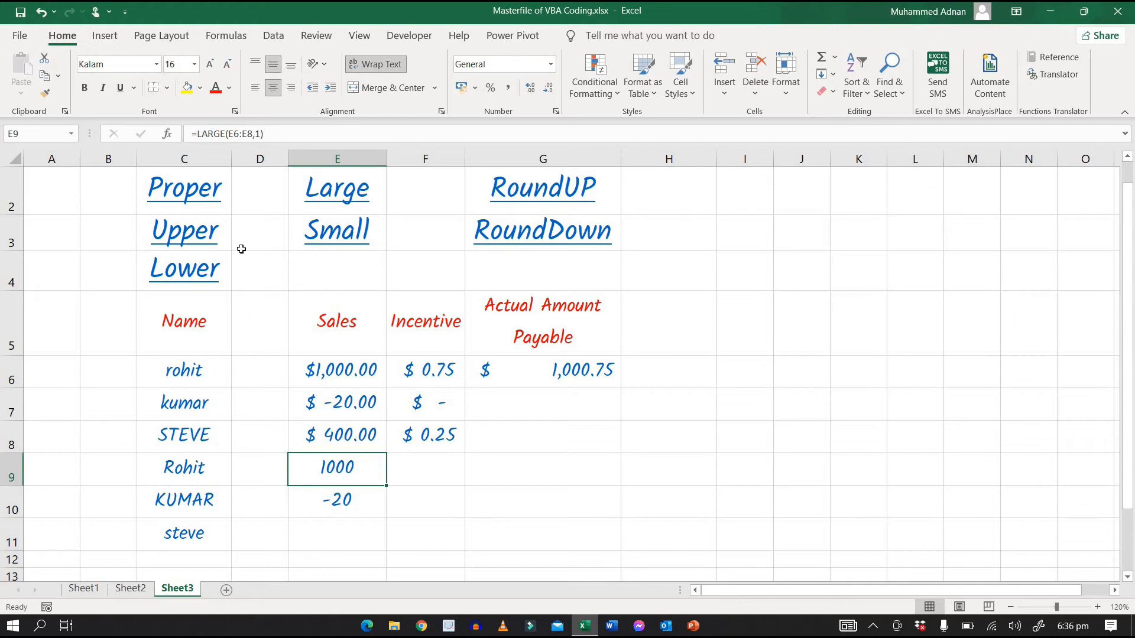
pyautogui.click(261, 135)
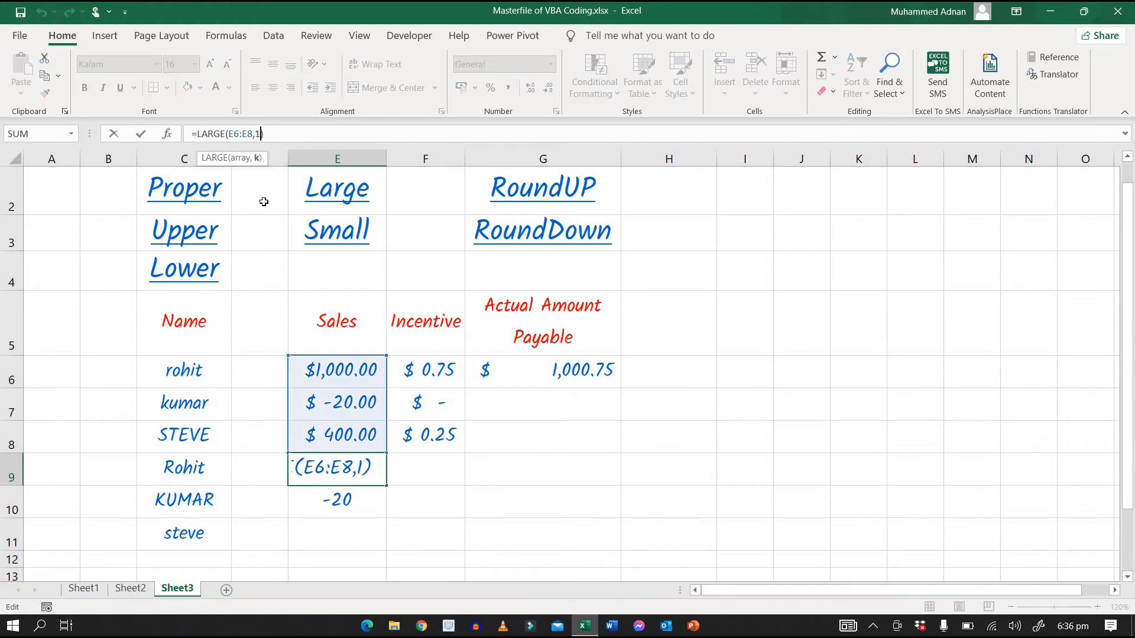
pyautogui.press('BackSpace')
pyautogui.write('2')
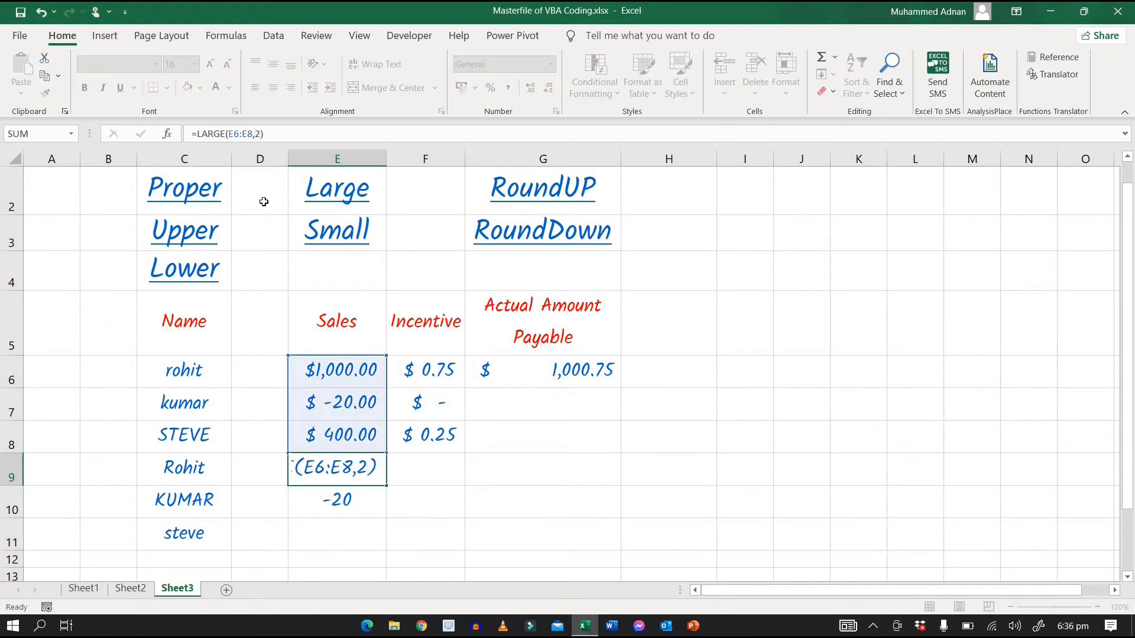
pyautogui.press('Return')
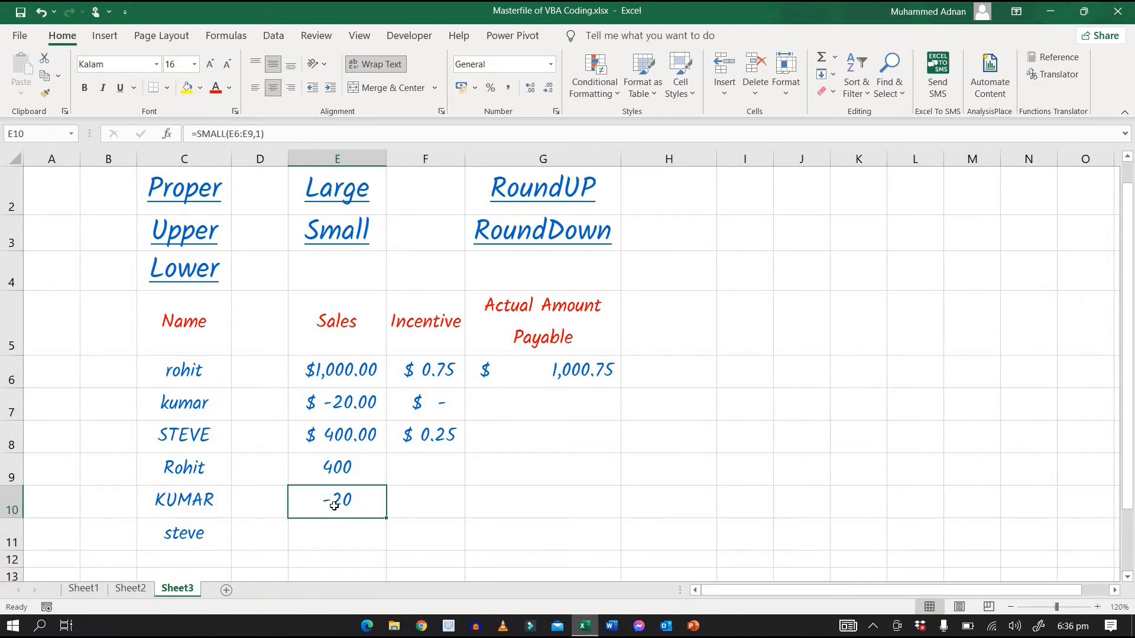
# Step: Change the k argument of the SMALL formula in cell E10 to 2 to return the second-lowest value
pyautogui.click(260, 134)
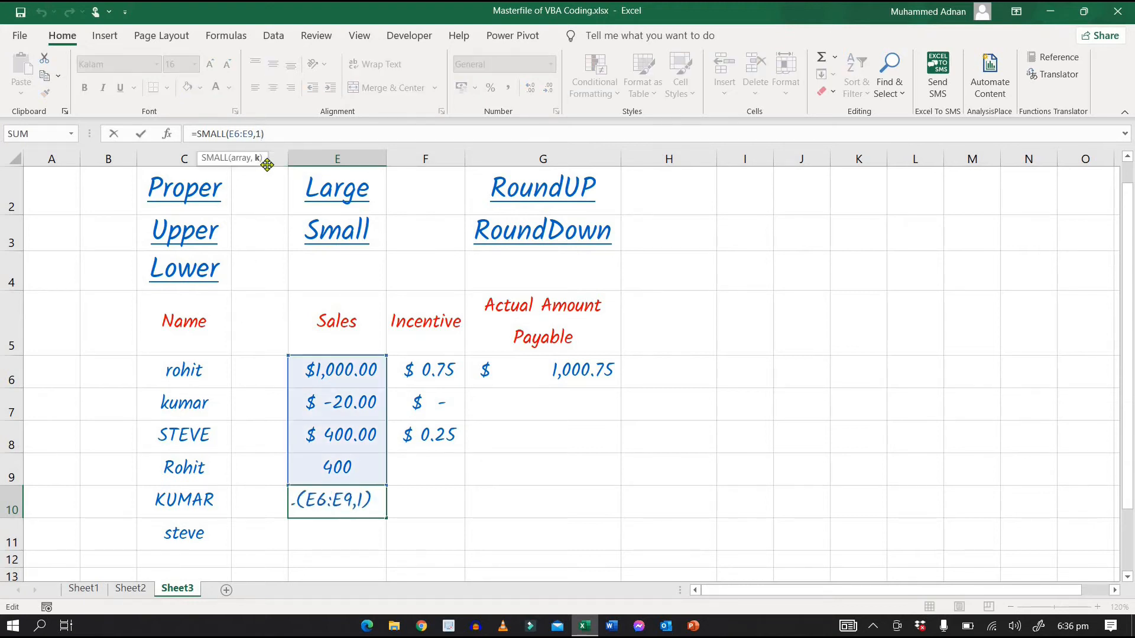
pyautogui.press('BackSpace')
pyautogui.write('2')
pyautogui.press('Return')
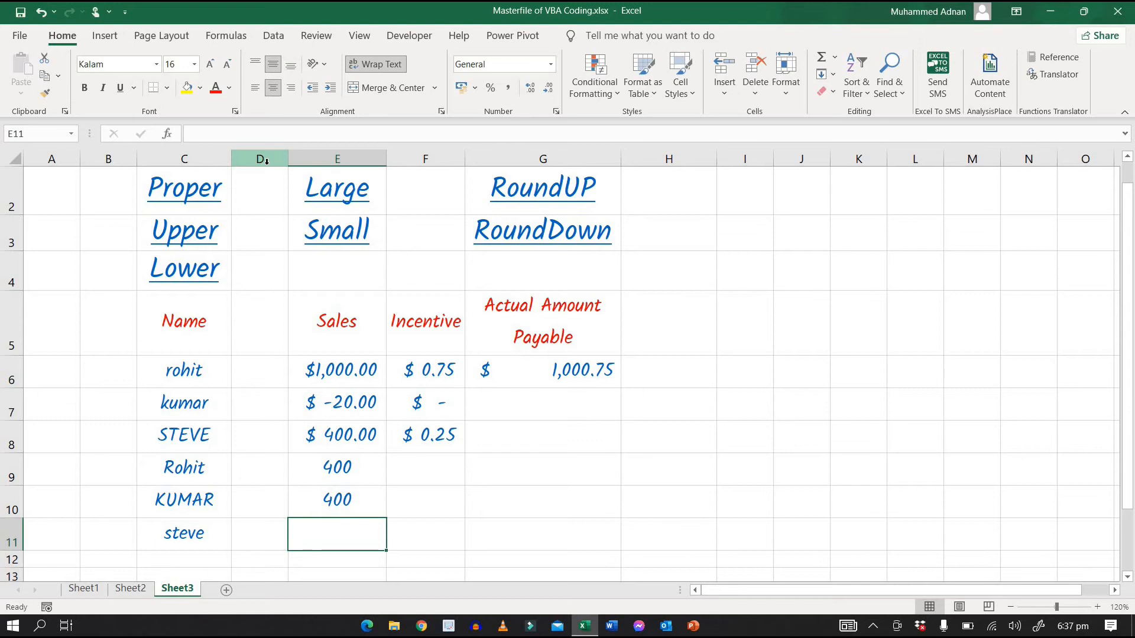
# Step: Enter the formula =ROUNDUP(G6,0) in cell H6 to round the first Actual Amount Payable up to a whole number
pyautogui.click(664, 377)
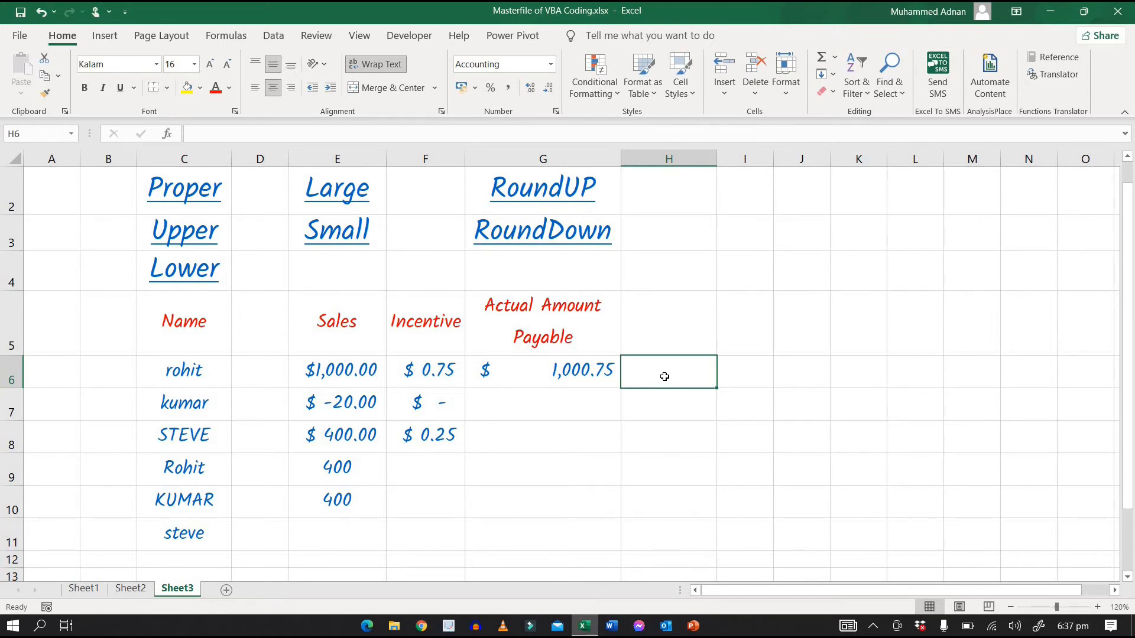
pyautogui.write('=')
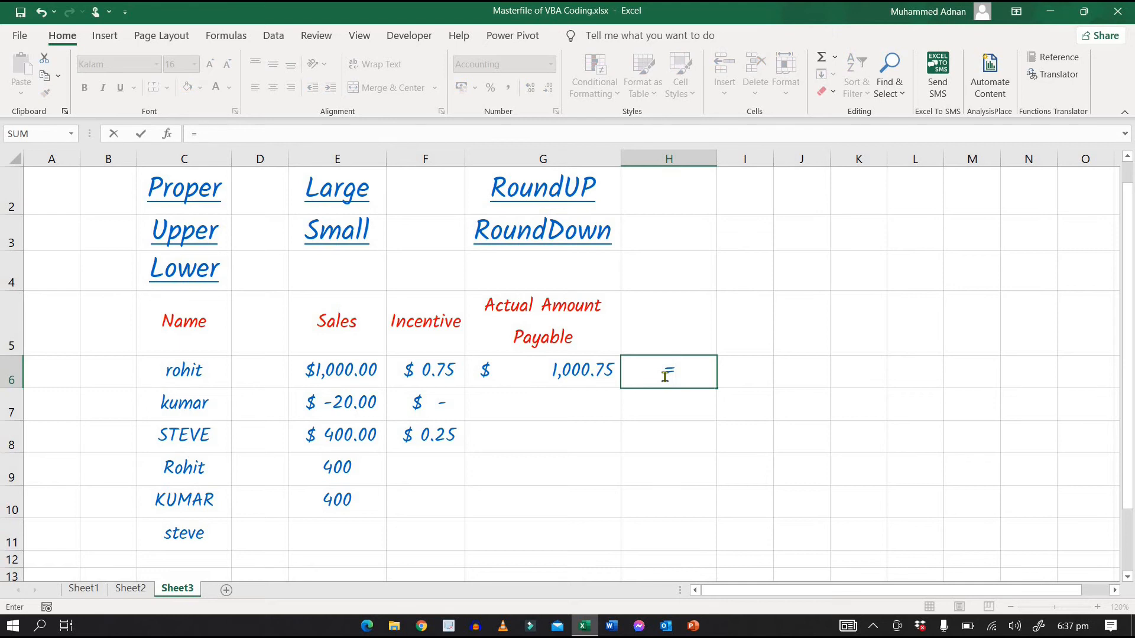
pyautogui.write('Rou')
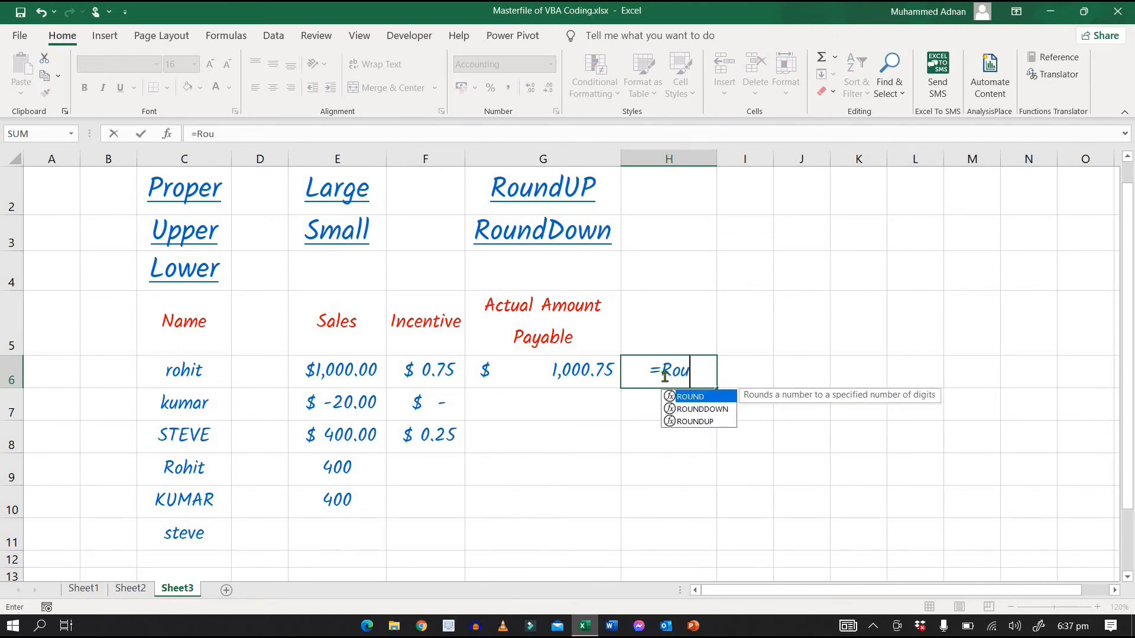
pyautogui.write('ndup(')
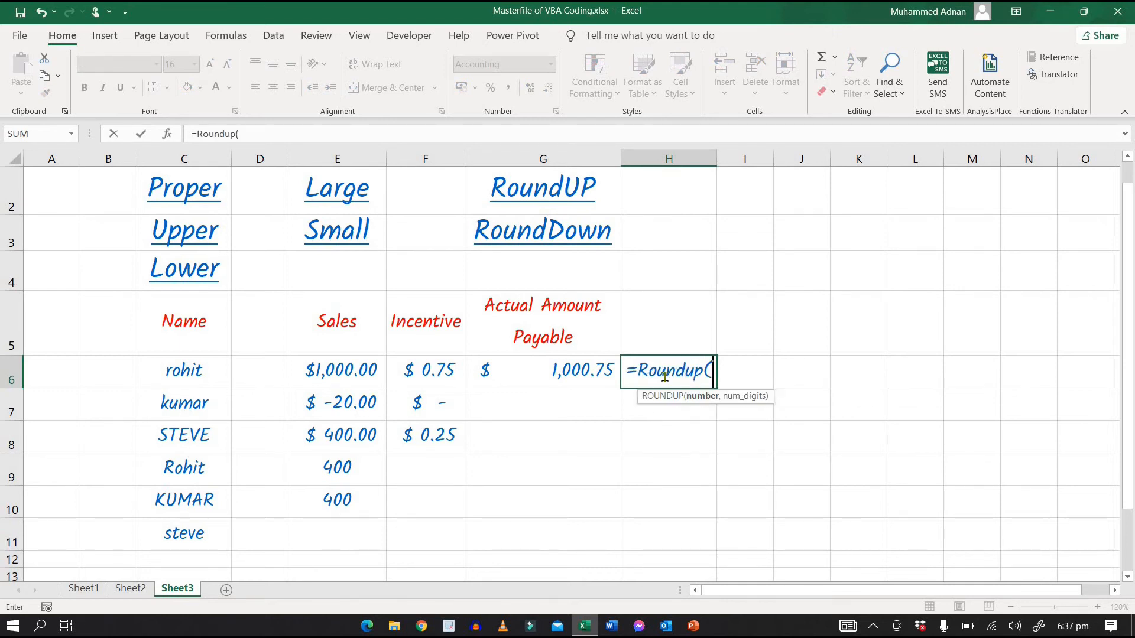
pyautogui.press('Left')
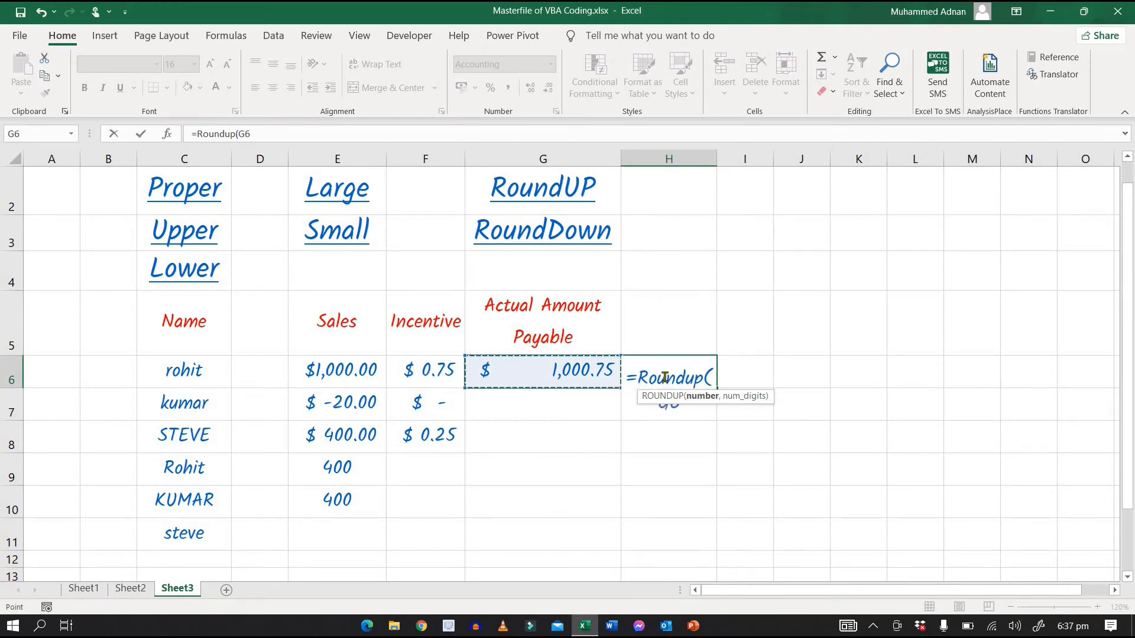
pyautogui.write(',0')
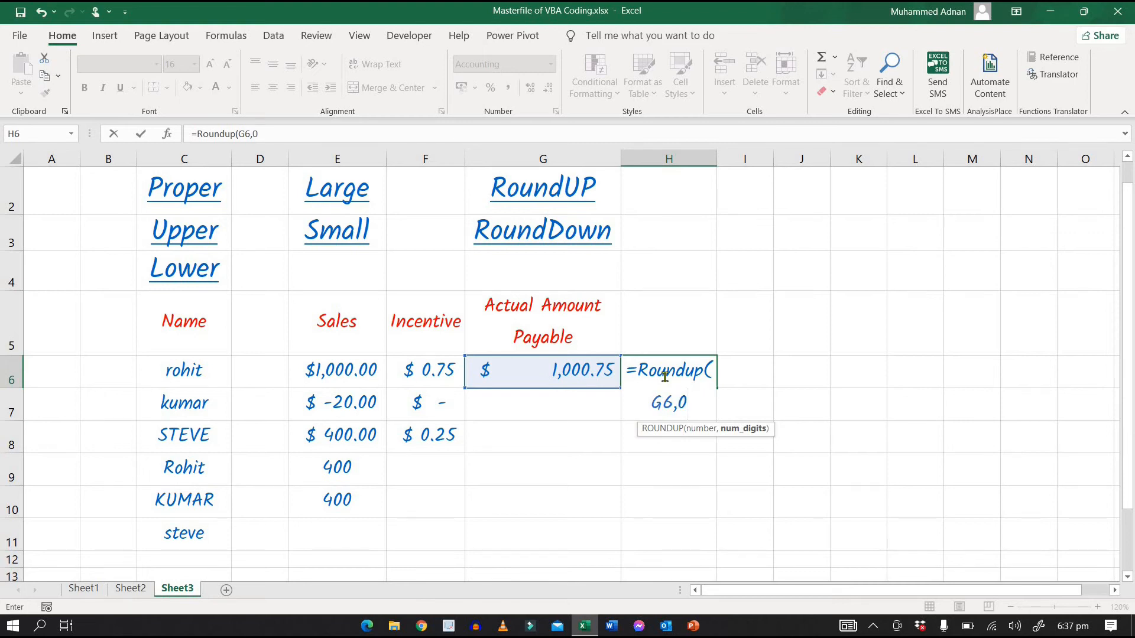
pyautogui.write(')')
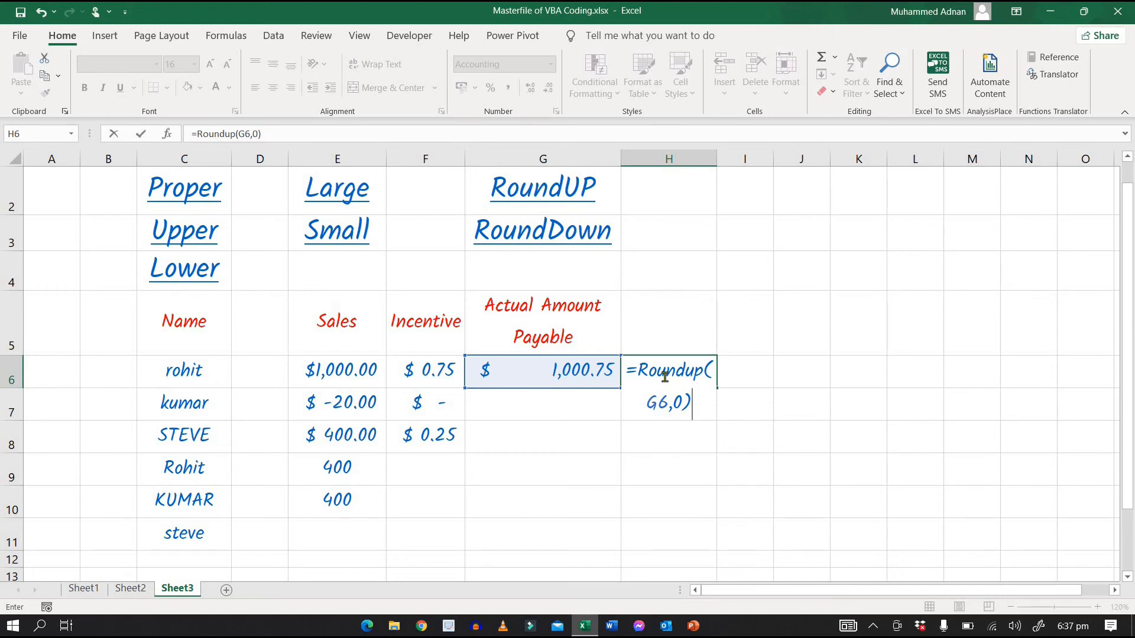
pyautogui.press('Return')
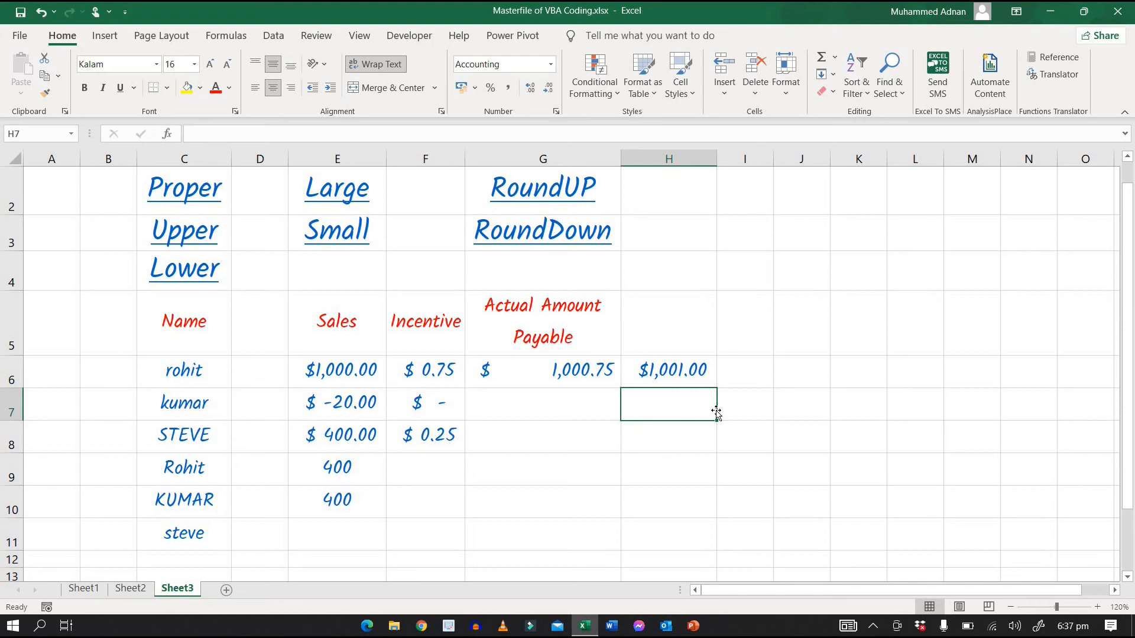
# Step: Enter the formula =ROUNDDOWN(F8,0) in cell H8 to round the third Incentive down to a whole number
pyautogui.press('Return')
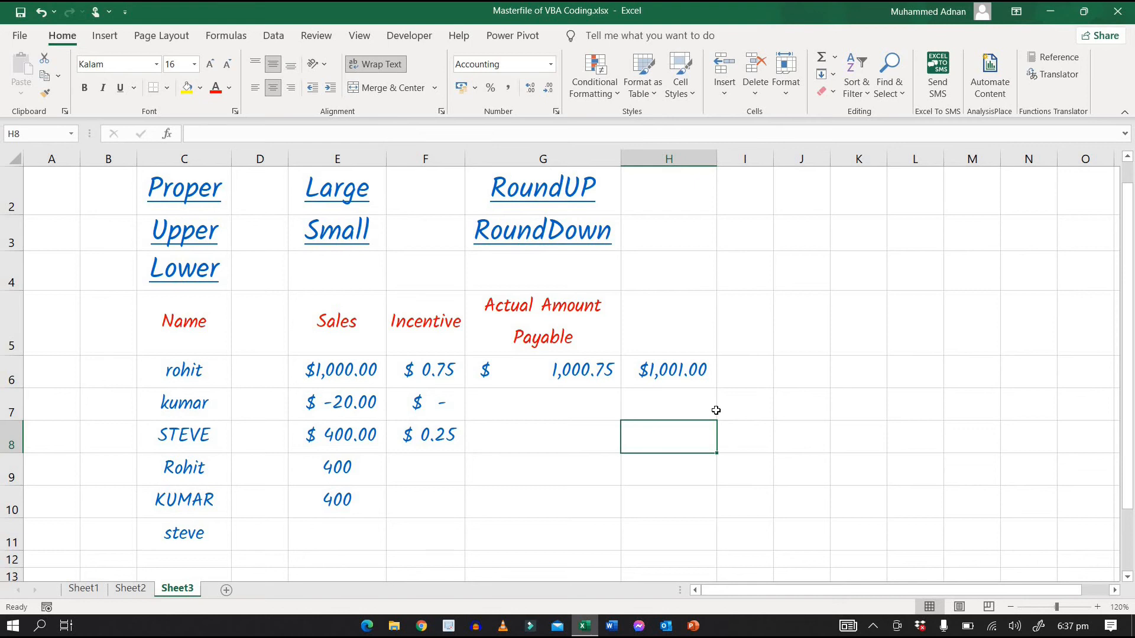
pyautogui.write('=')
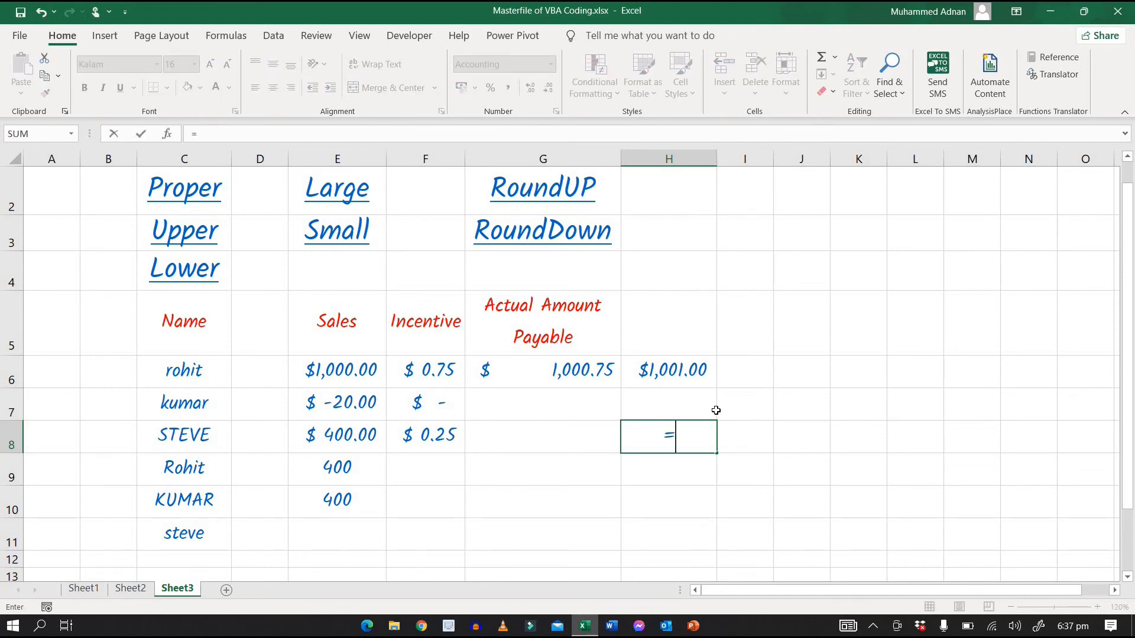
pyautogui.write('round')
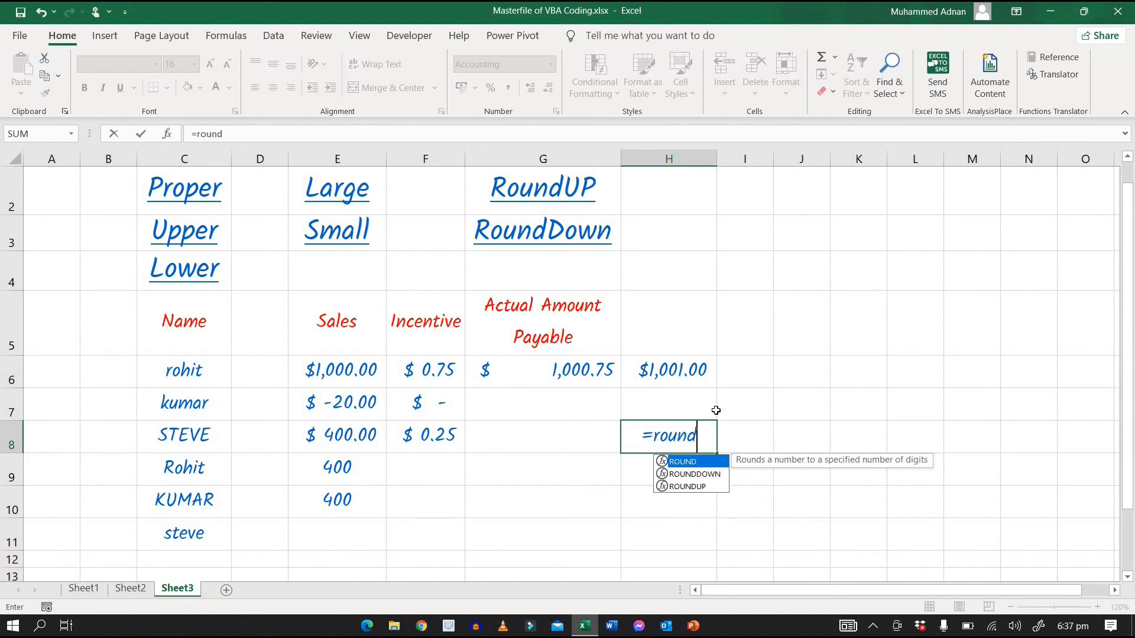
pyautogui.write('dow')
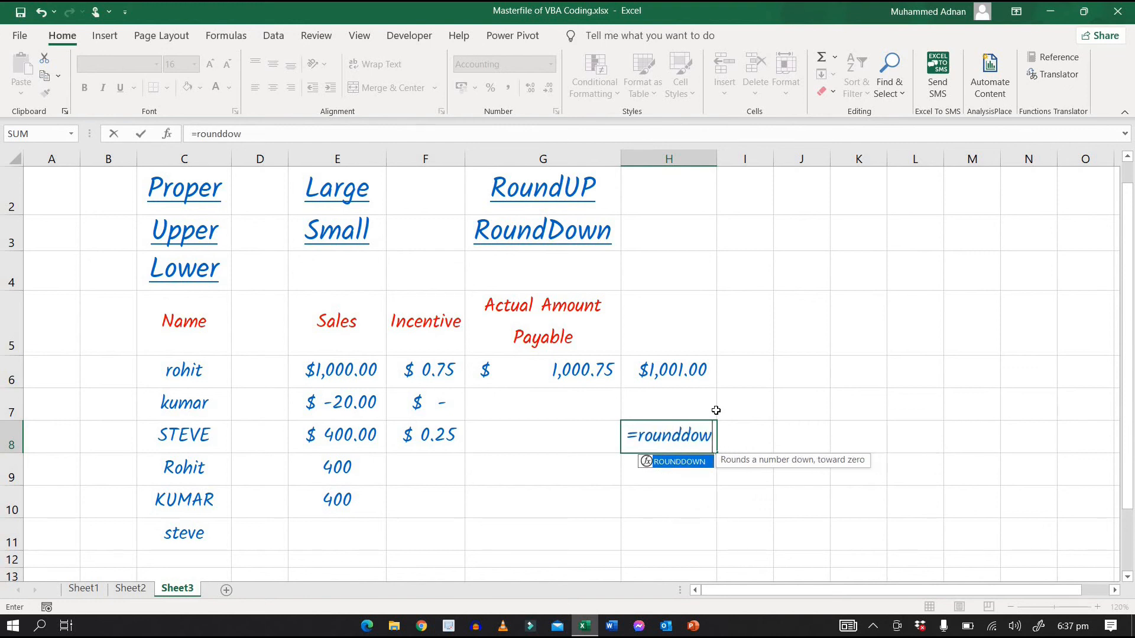
pyautogui.write('n(')
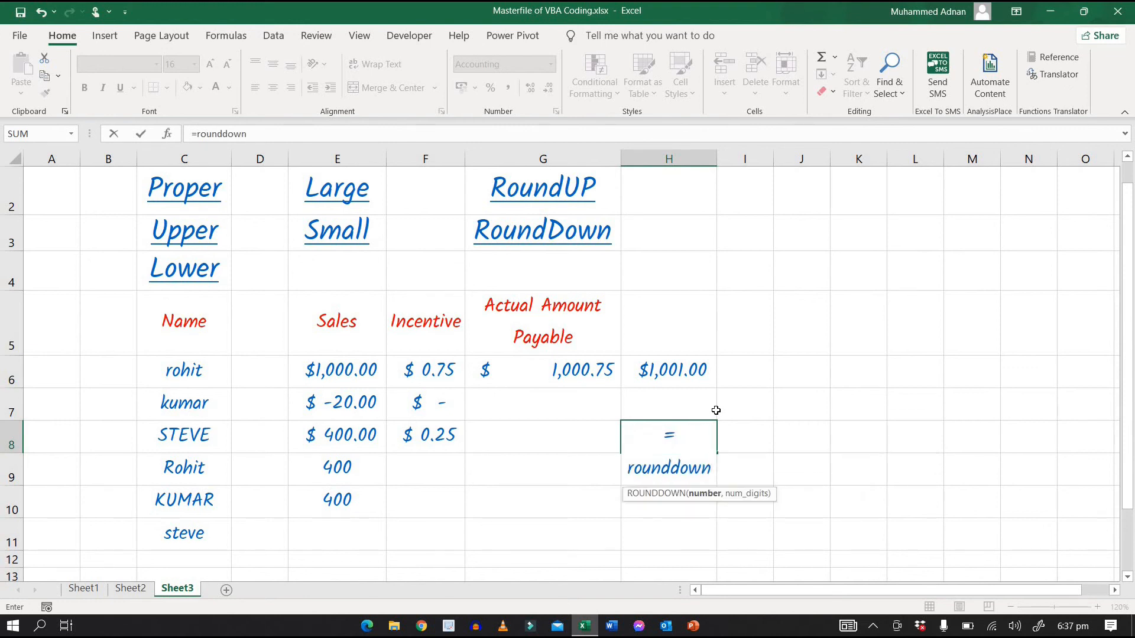
pyautogui.press('Left')
pyautogui.press('Left')
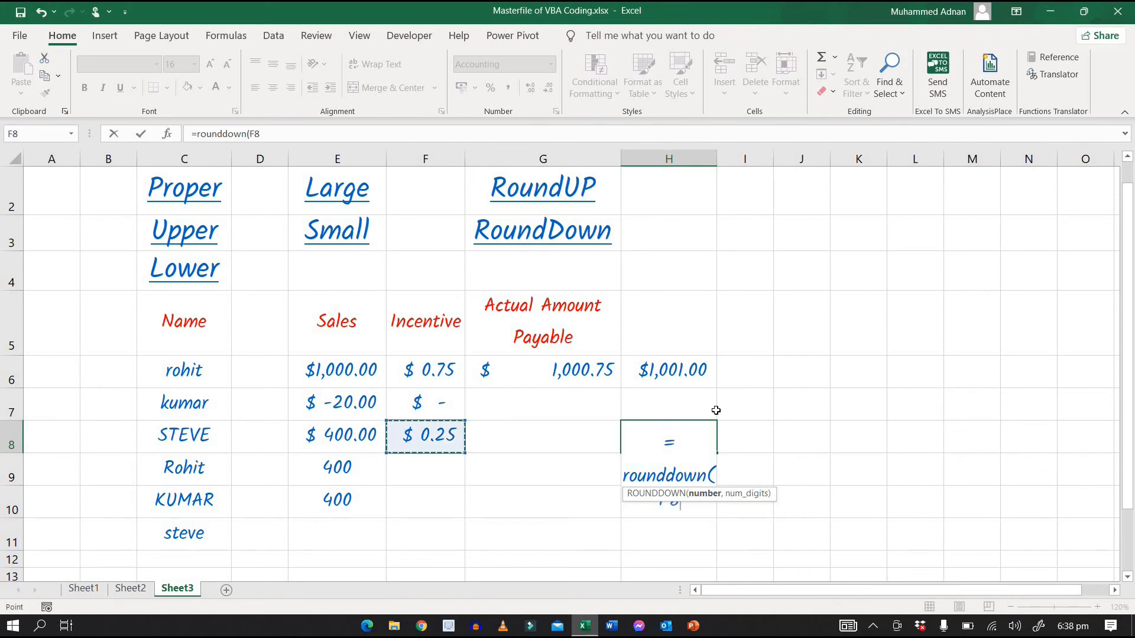
pyautogui.write(',')
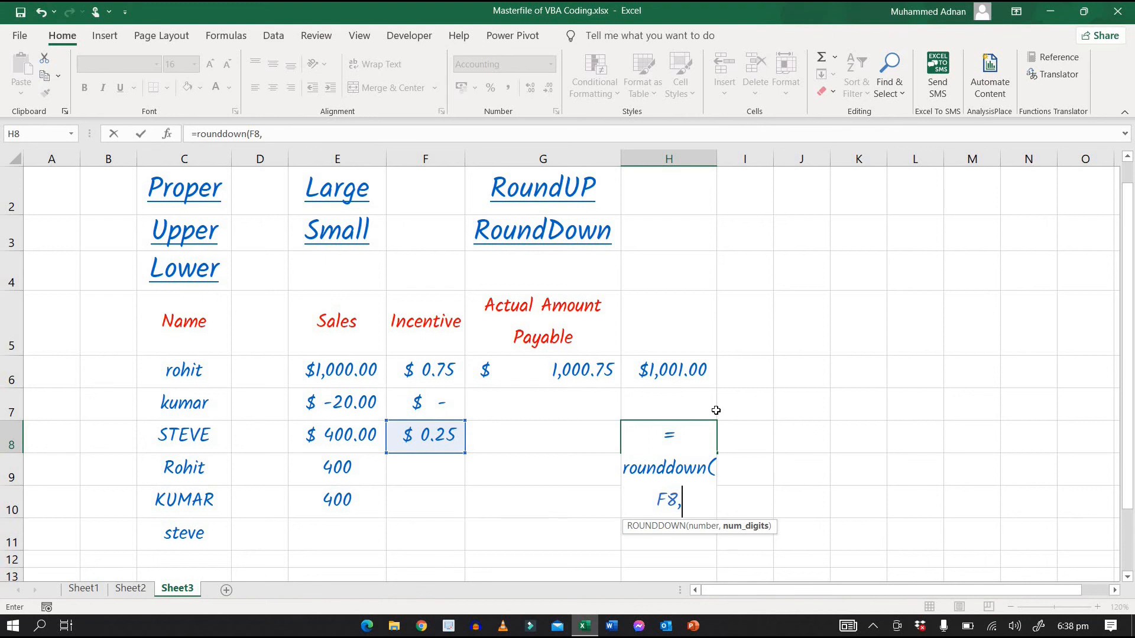
pyautogui.write('0)')
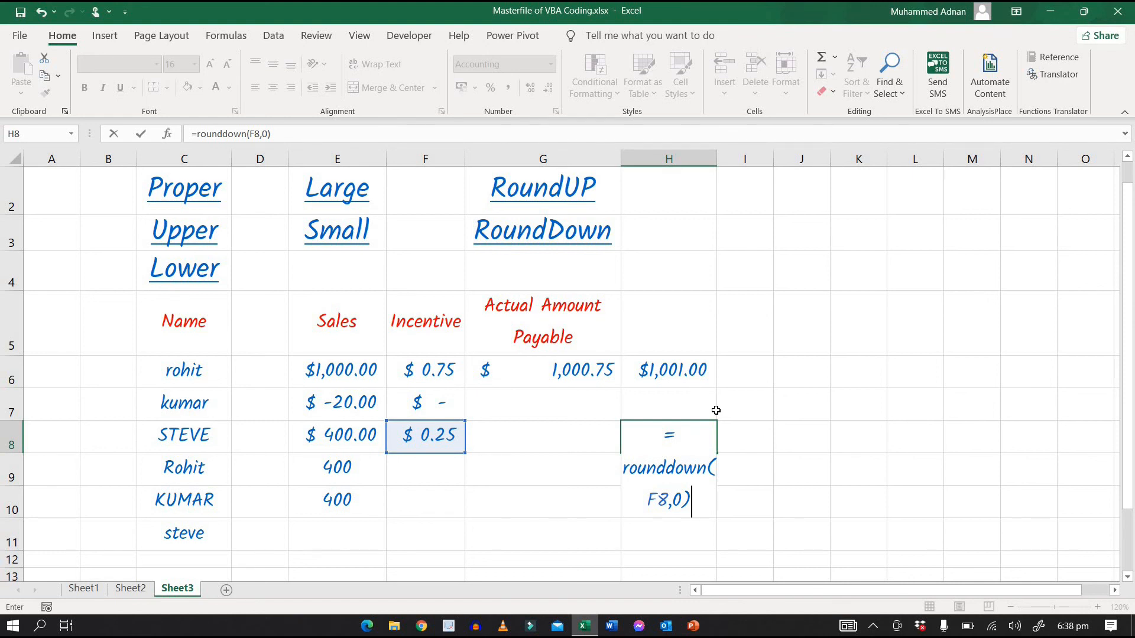
pyautogui.press('Return')
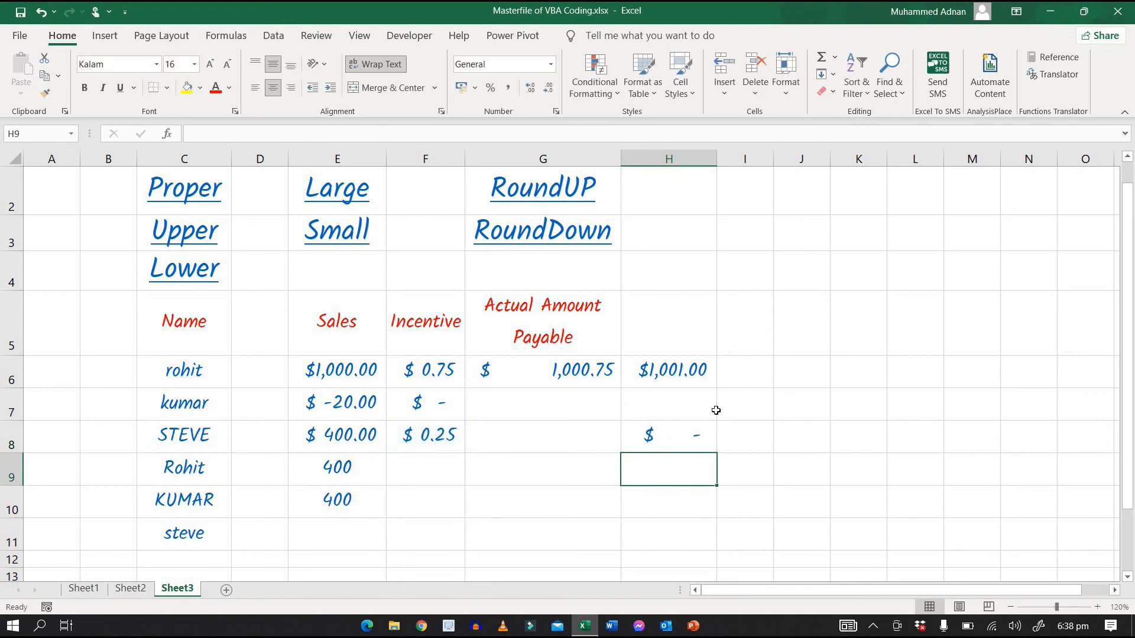